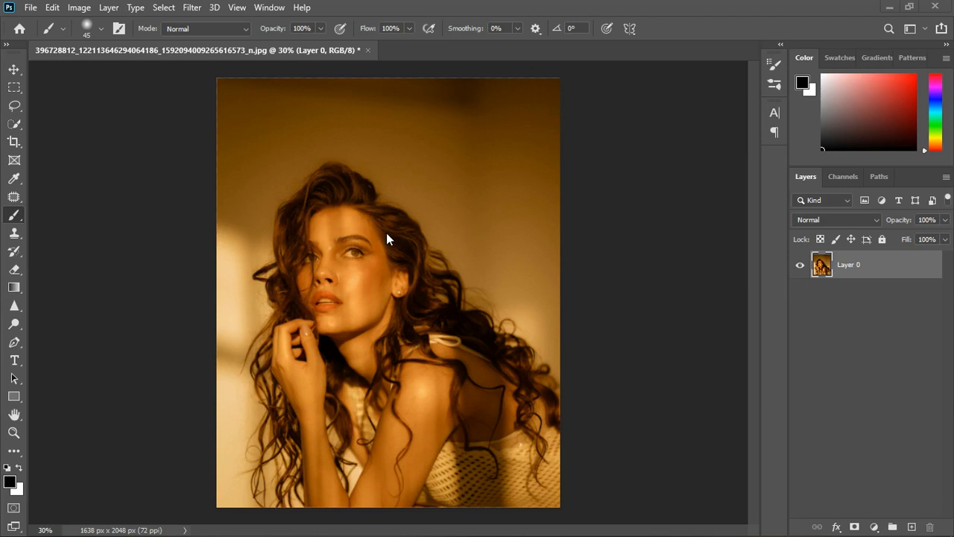
{"action": "scroll", "coordinate": [386, 239], "scroll_direction": "up", "scroll_amount": 1}
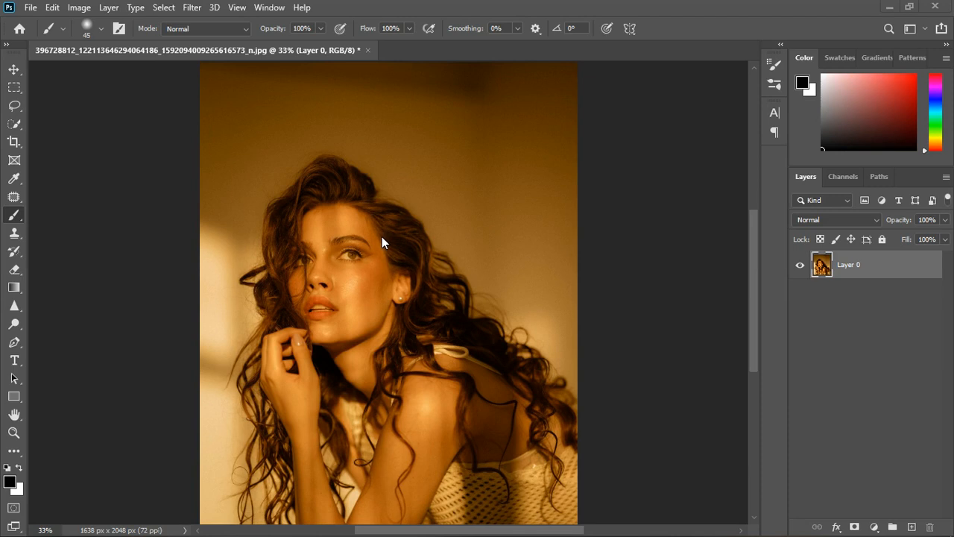
{"action": "scroll", "coordinate": [399, 225], "scroll_direction": "down", "scroll_amount": 1}
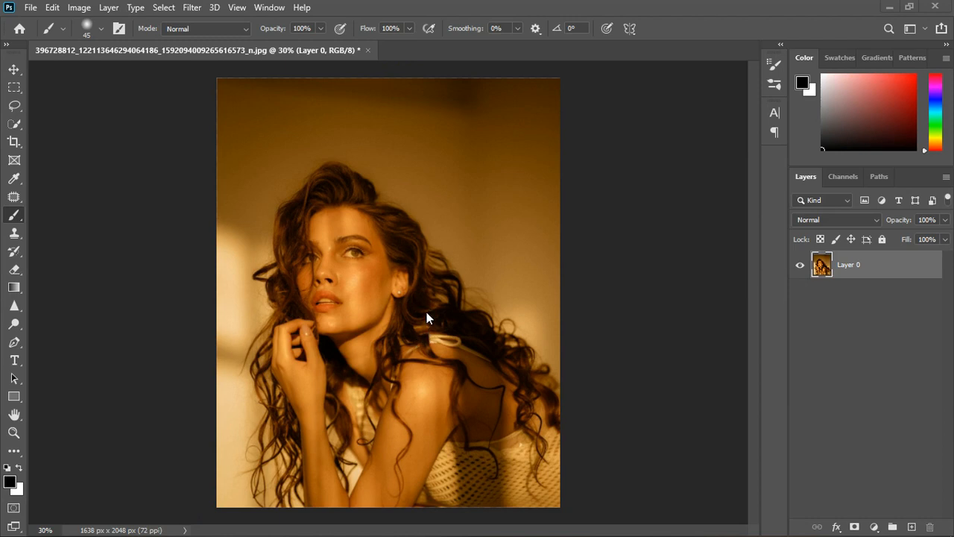
{"action": "scroll", "coordinate": [374, 278], "scroll_direction": "up", "scroll_amount": 1}
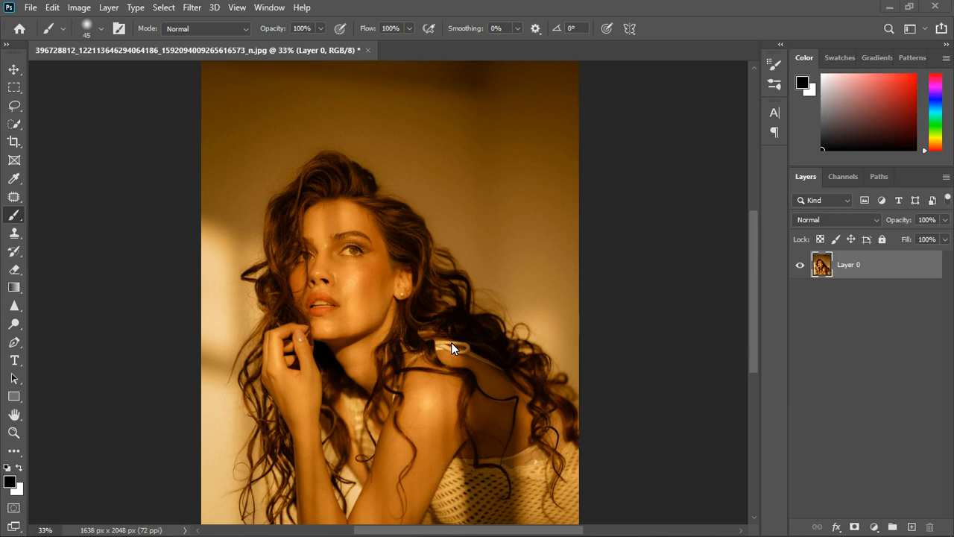
{"action": "scroll", "coordinate": [441, 365], "scroll_direction": "down", "scroll_amount": 3}
{"action": "scroll", "coordinate": [406, 223], "scroll_direction": "up", "scroll_amount": 2}
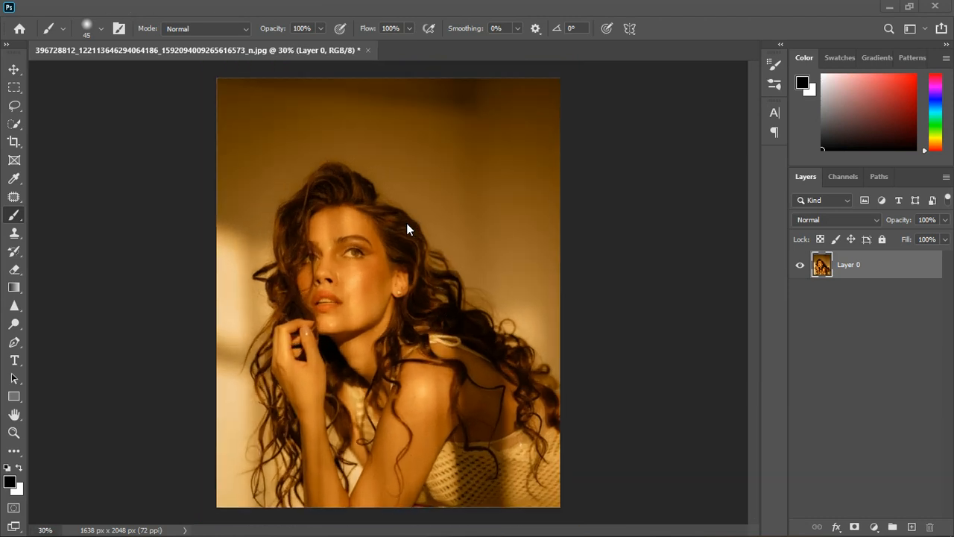
Add a Hue/Saturation adjustment layer above the photo and sample the wall and the chin with its on-image tool.
{"action": "left_click", "coordinate": [875, 527]}
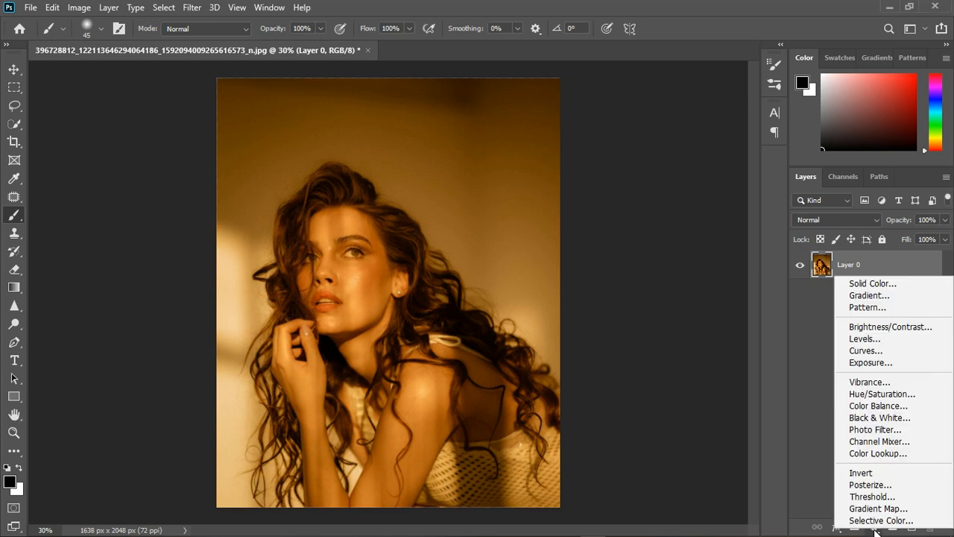
{"action": "left_click", "coordinate": [879, 395]}
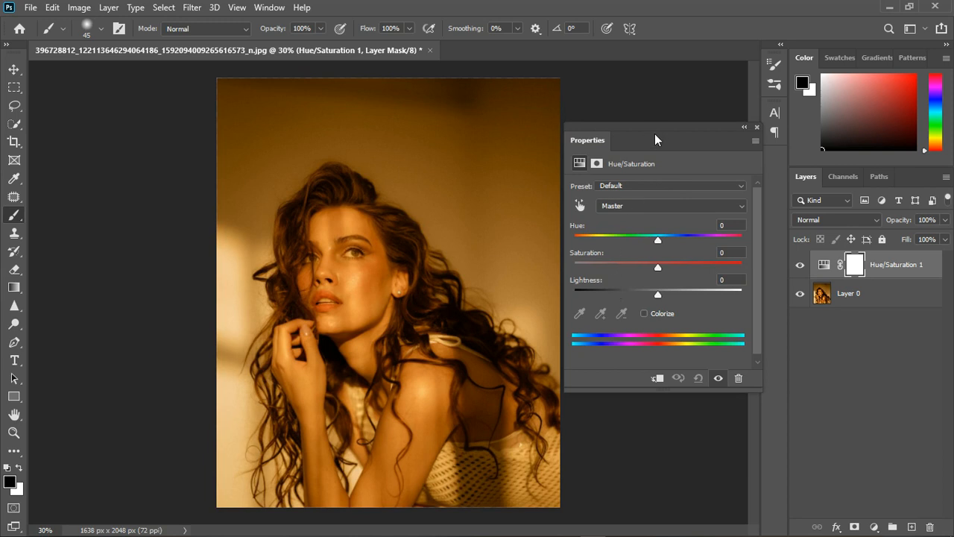
{"action": "left_click", "coordinate": [581, 206]}
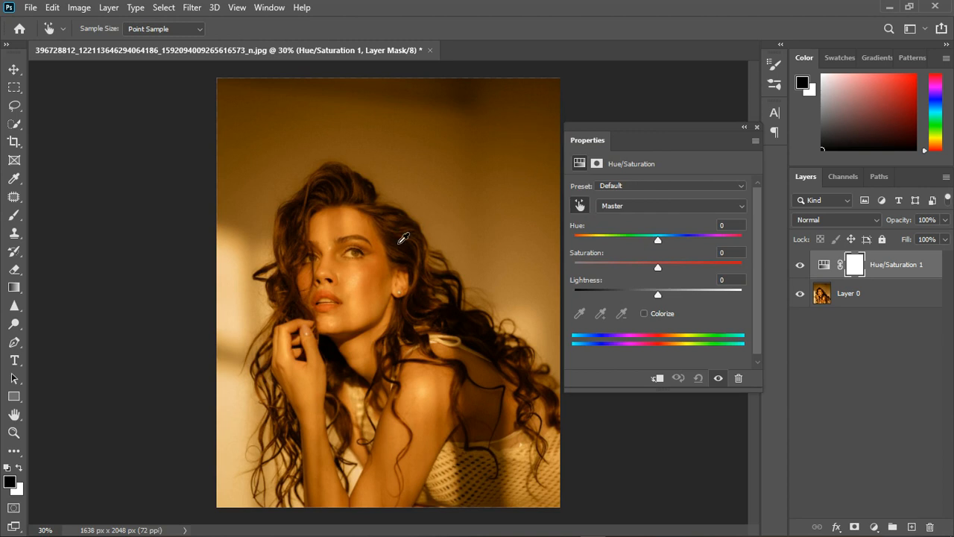
{"action": "left_click", "coordinate": [460, 148]}
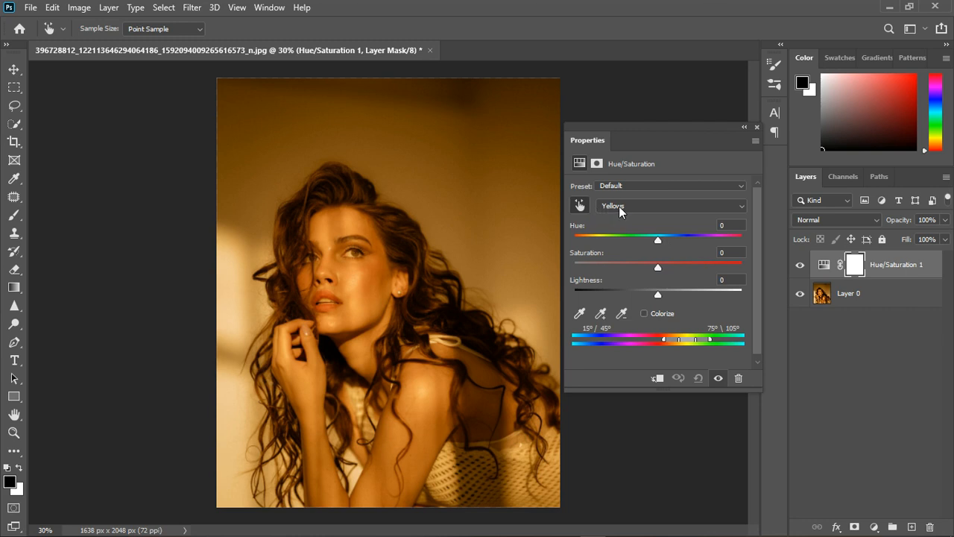
{"action": "left_click", "coordinate": [333, 320]}
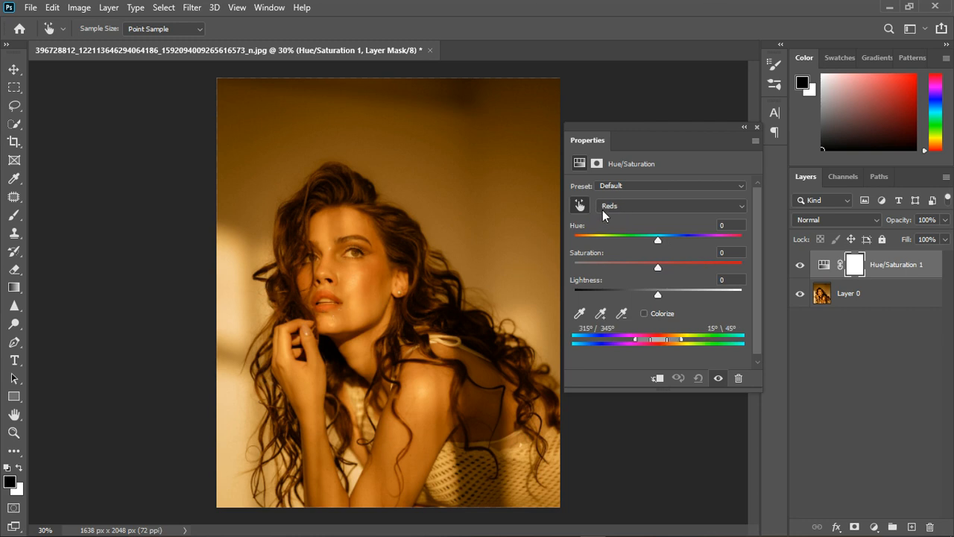
Try a hue of -13 and a saturation of +3 on the Yellows, and reset the adjustment.
{"action": "left_click", "coordinate": [630, 207]}
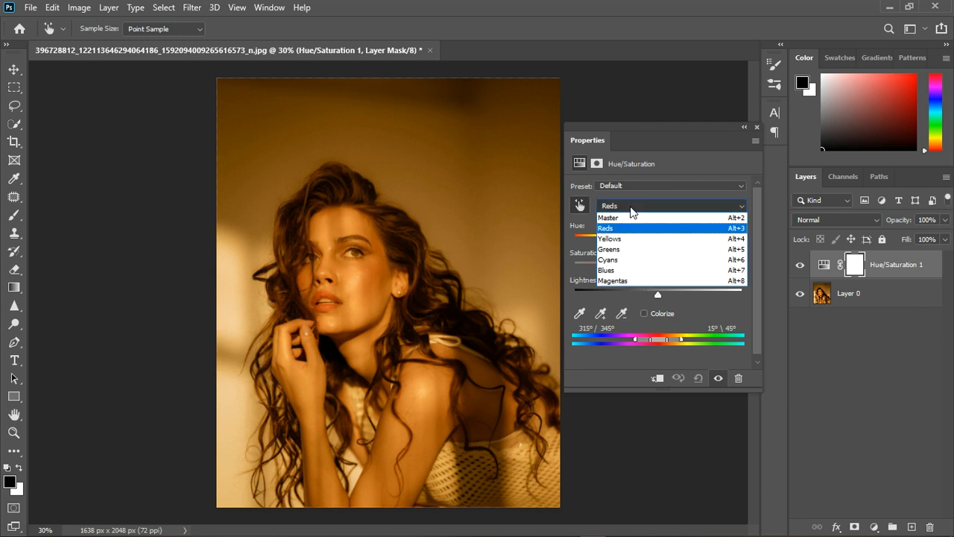
{"action": "left_click", "coordinate": [628, 242]}
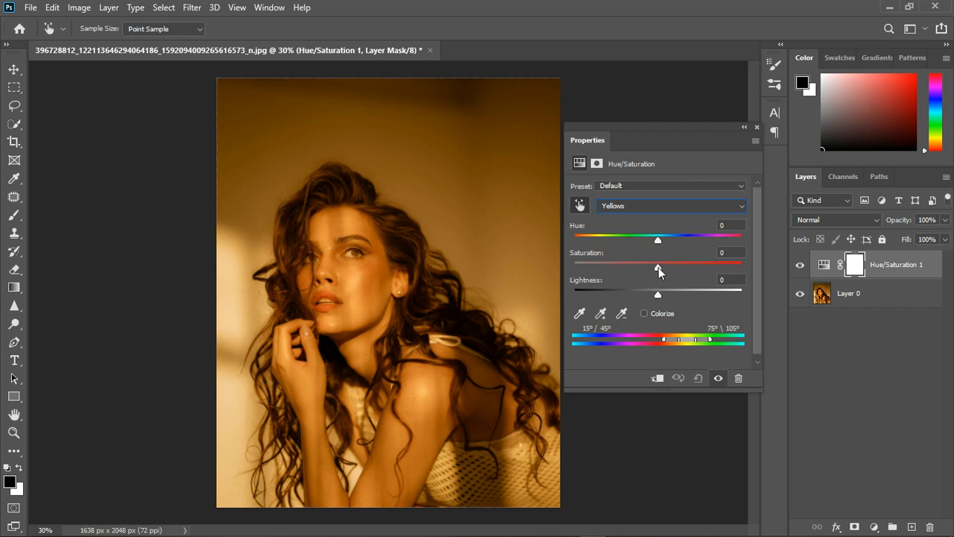
{"action": "mouse_move", "coordinate": [658, 267]}
{"action": "left_mouse_down"}
{"action": "mouse_move", "coordinate": [560, 270]}
{"action": "mouse_move", "coordinate": [664, 277]}
{"action": "left_mouse_up"}
{"action": "left_click_drag", "start_coordinate": [661, 279], "coordinate": [646, 255]}
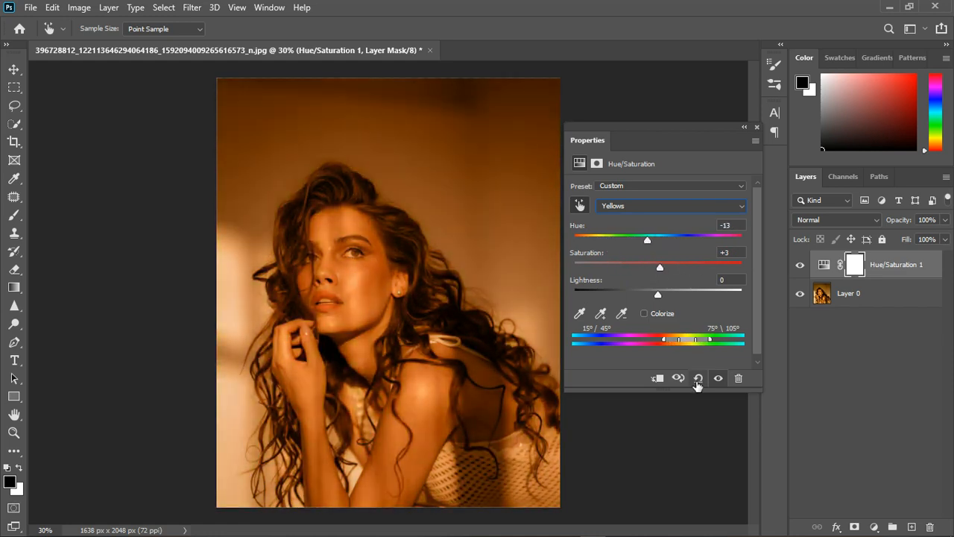
{"action": "left_click", "coordinate": [698, 379]}
Reduce the saturation of the Yellows range to about -80 in the Hue/Saturation adjustment.
{"action": "left_click", "coordinate": [640, 206]}
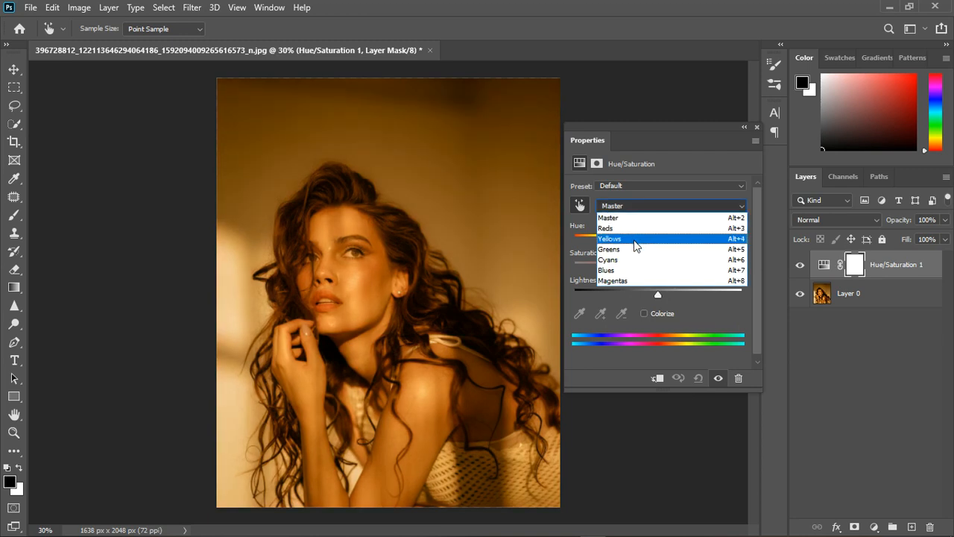
{"action": "left_click", "coordinate": [636, 237]}
{"action": "left_click_drag", "start_coordinate": [658, 267], "coordinate": [585, 276]}
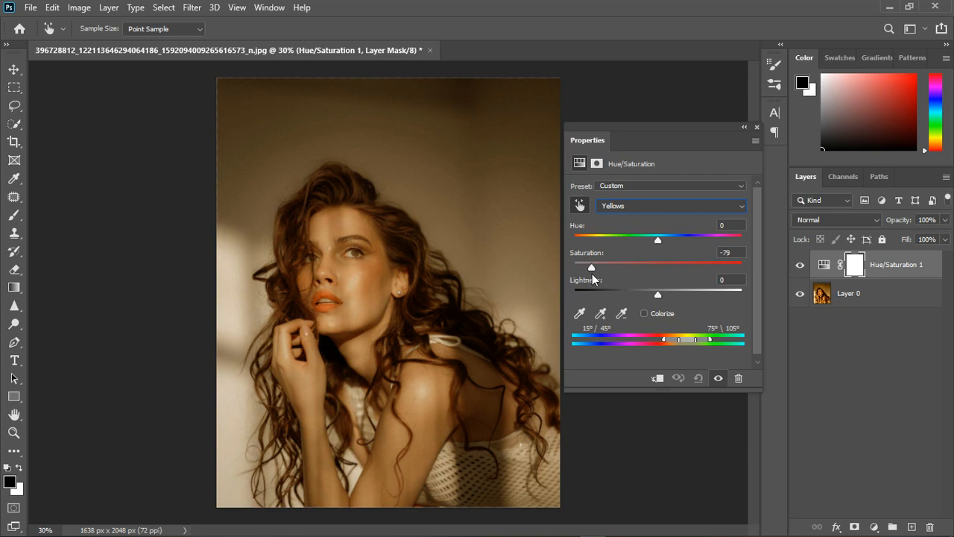
Try lowering the saturation of the Reds range, and set it back to 0.
{"action": "left_click", "coordinate": [671, 206]}
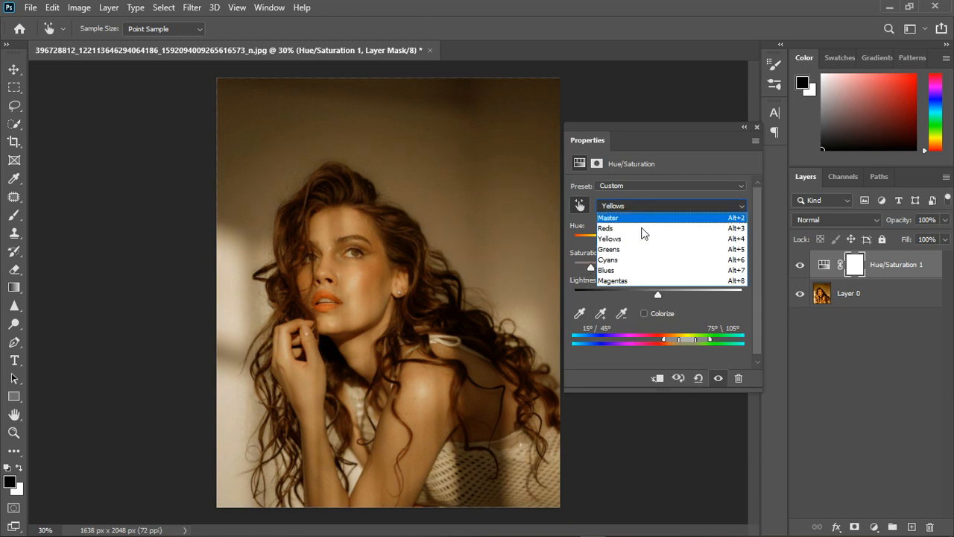
{"action": "left_click", "coordinate": [634, 228]}
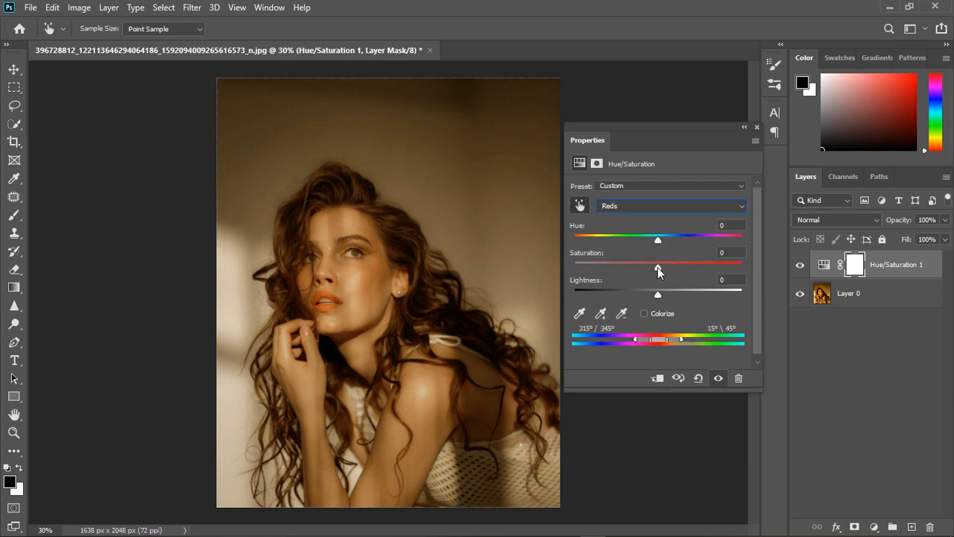
{"action": "left_click_drag", "start_coordinate": [659, 267], "coordinate": [445, 274]}
{"action": "left_click_drag", "start_coordinate": [574, 266], "coordinate": [652, 269]}
{"action": "left_click", "coordinate": [735, 253]}
{"action": "type", "text": "0"}
{"action": "key", "text": "Return"}
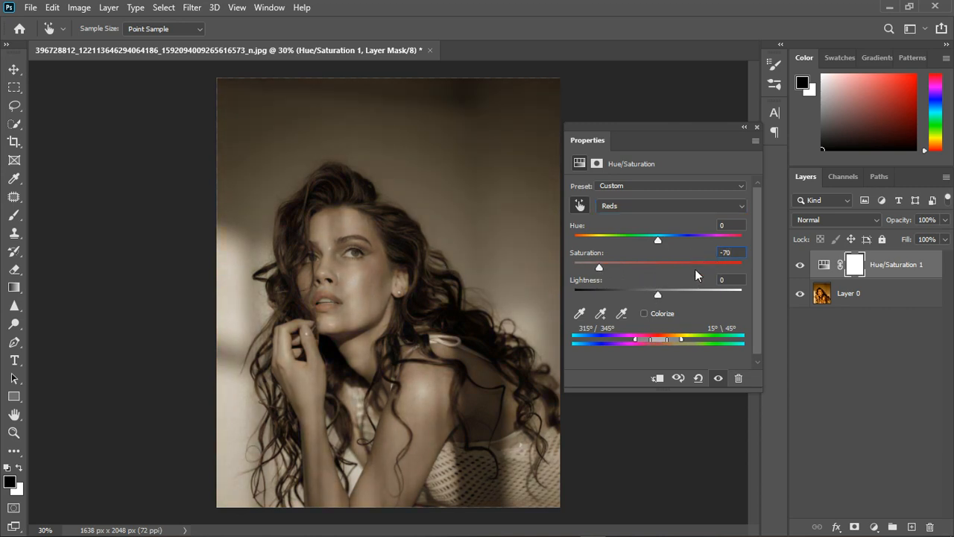
{"action": "type", "text": "0"}
Raise the lightness of the Yellows range to +7 and close the adjustment's settings.
{"action": "left_click", "coordinate": [620, 207]}
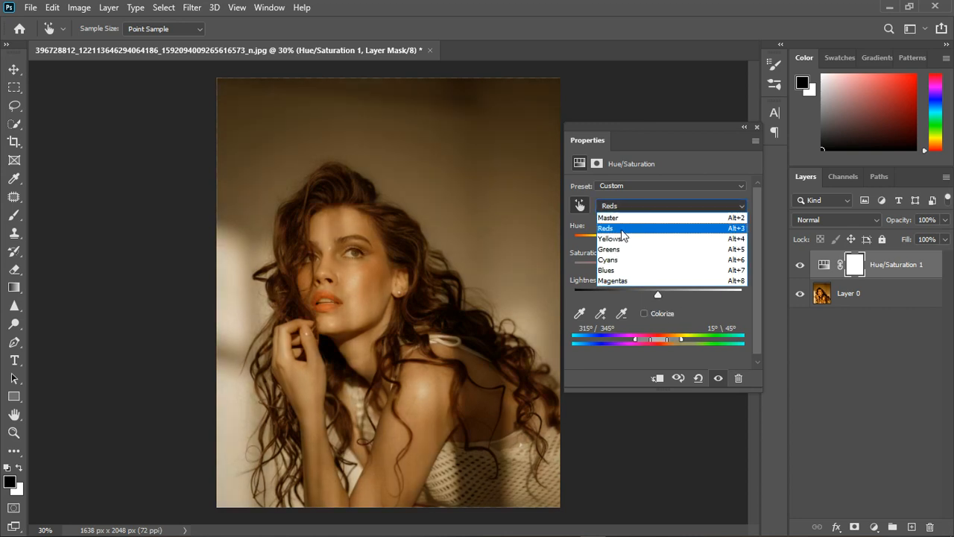
{"action": "left_click", "coordinate": [625, 238]}
{"action": "left_click_drag", "start_coordinate": [659, 295], "coordinate": [663, 297]}
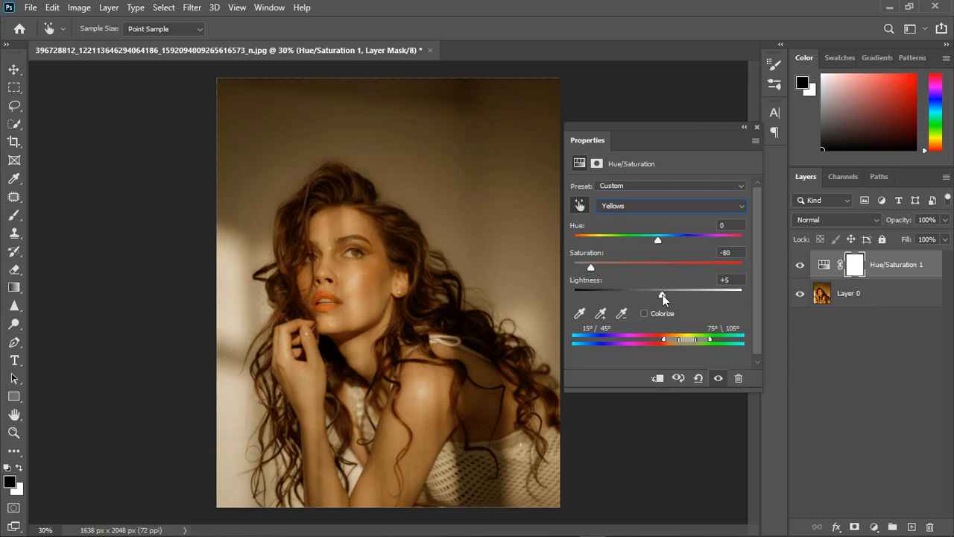
{"action": "left_click", "coordinate": [757, 128]}
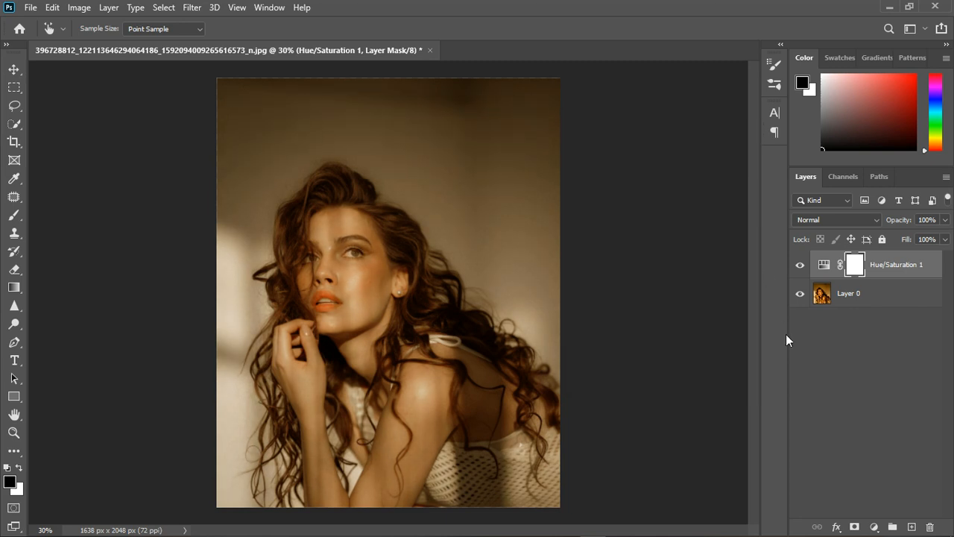
Add a black Solid Color fill layer on top and hide it.
{"action": "left_click", "coordinate": [873, 526]}
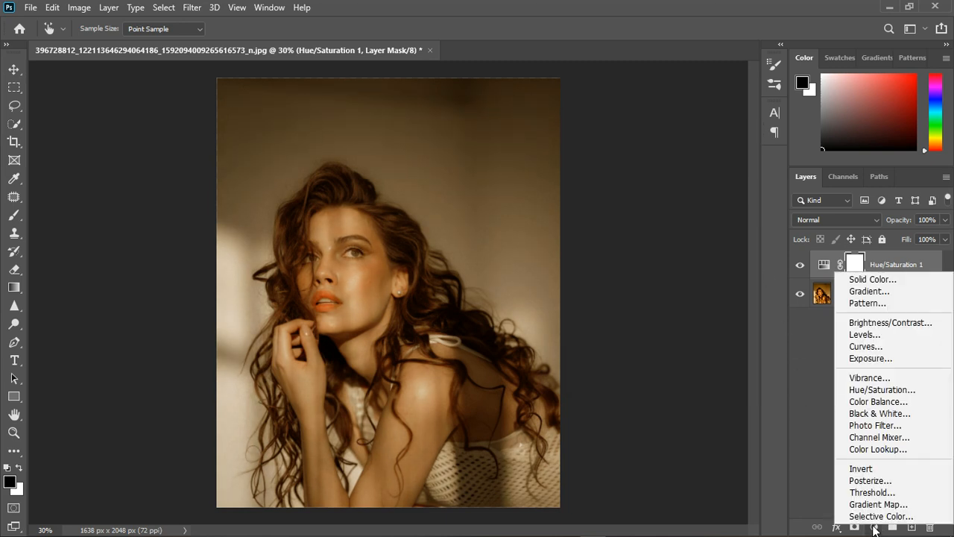
{"action": "left_click", "coordinate": [881, 280]}
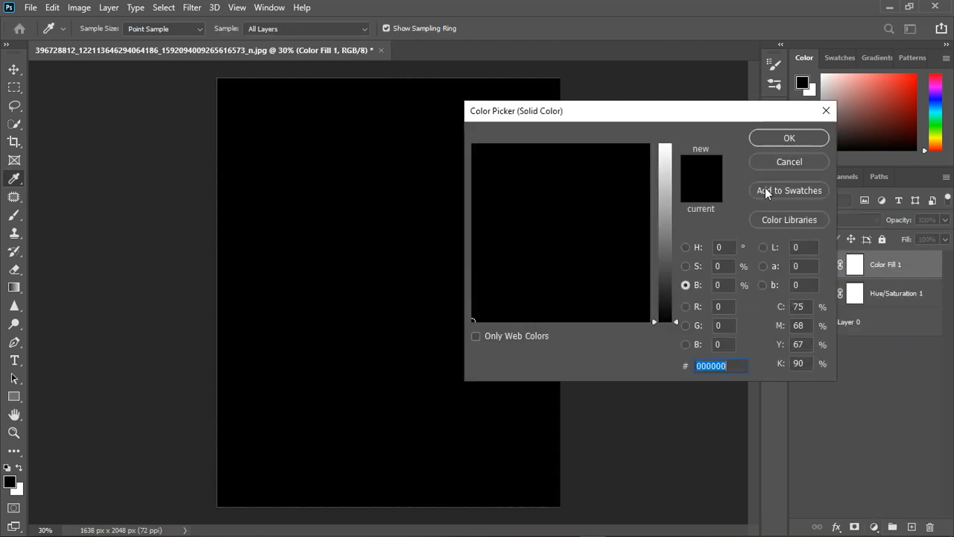
{"action": "left_click", "coordinate": [783, 141]}
{"action": "left_click", "coordinate": [801, 265]}
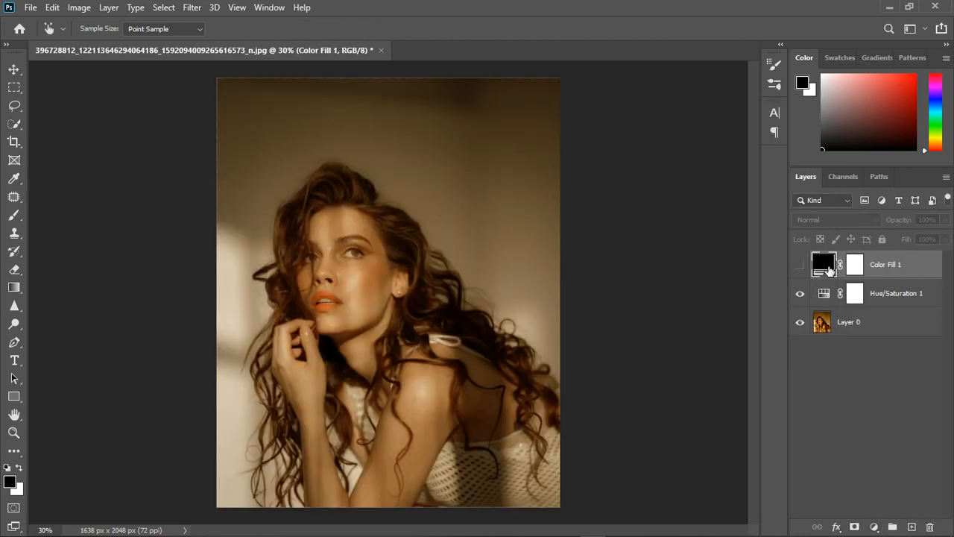
Recolor the fill layer with a tone sampled from the white of the woman's eye, brightened to a light peach.
{"action": "key", "text": "i"}
{"action": "double_click", "coordinate": [824, 265]}
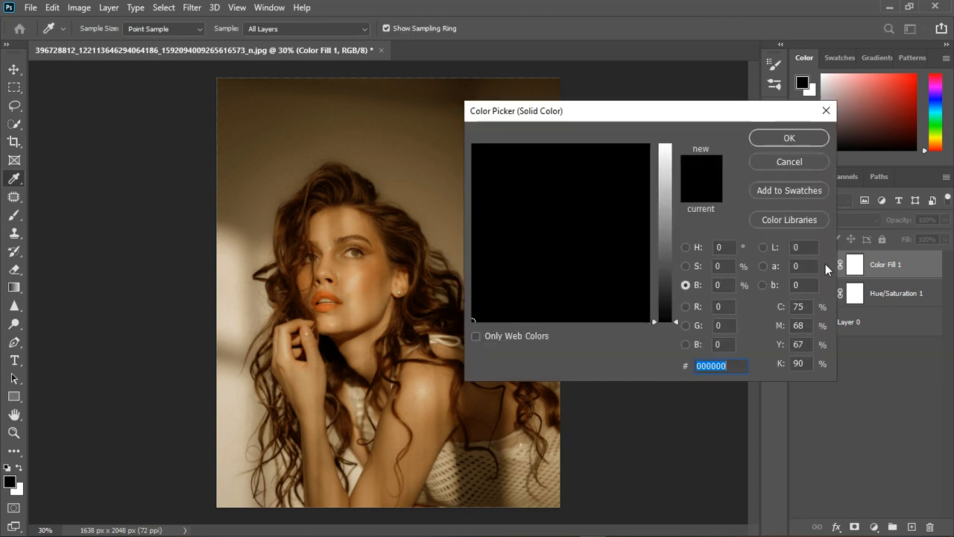
{"action": "left_click", "coordinate": [352, 263]}
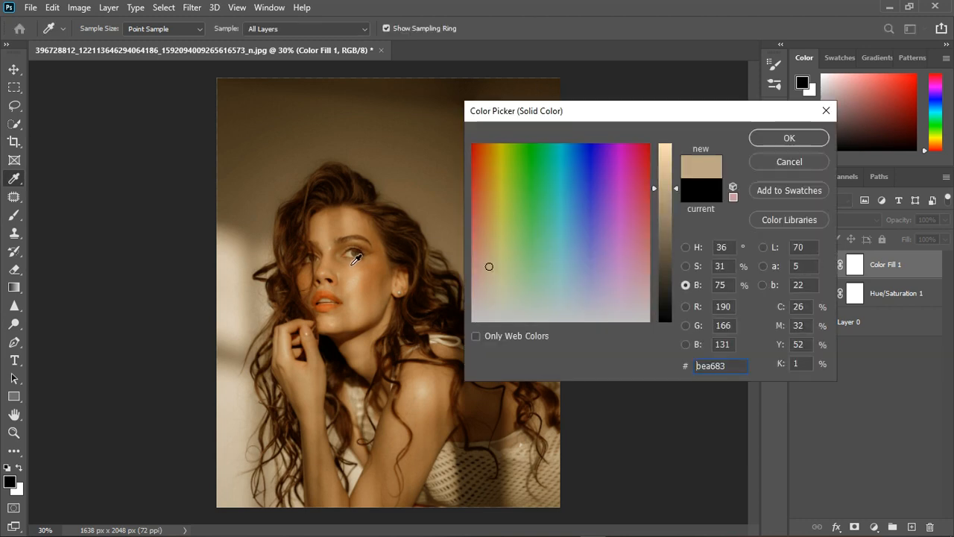
{"action": "left_click_drag", "start_coordinate": [676, 186], "coordinate": [680, 148]}
{"action": "left_click", "coordinate": [795, 145]}
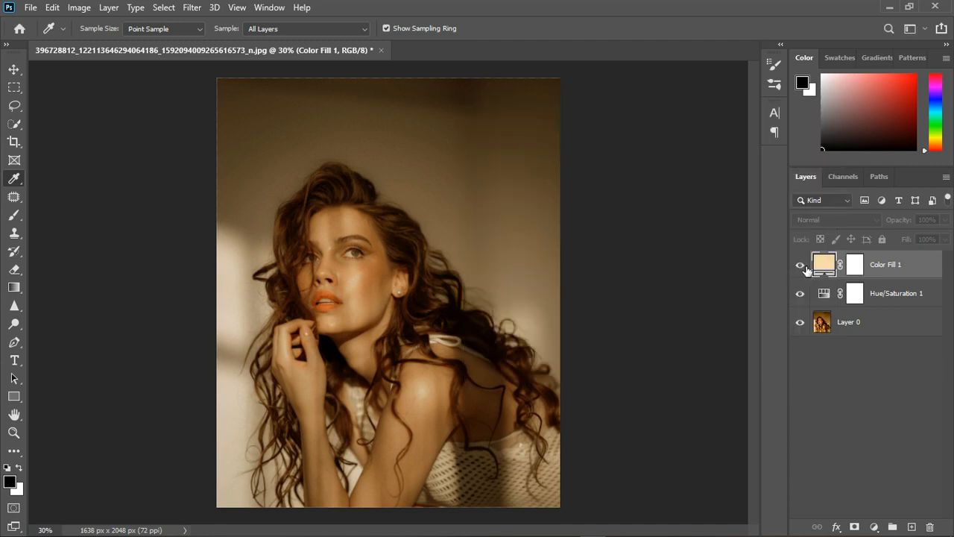
Set the visible fill layer's blend mode to Divide and compare the photo with and without it.
{"action": "left_click", "coordinate": [839, 221]}
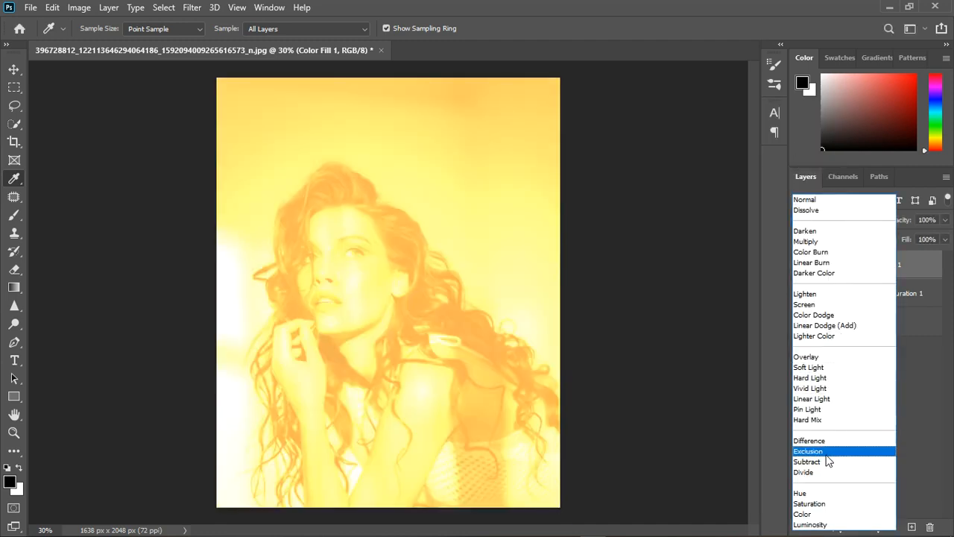
{"action": "left_click", "coordinate": [823, 472]}
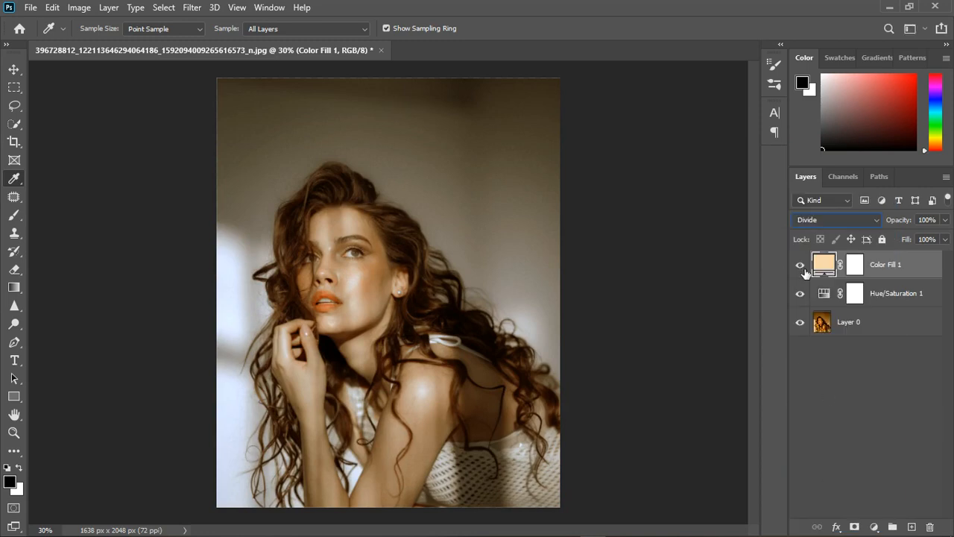
{"action": "left_click", "coordinate": [801, 266]}
{"action": "left_click", "coordinate": [800, 265]}
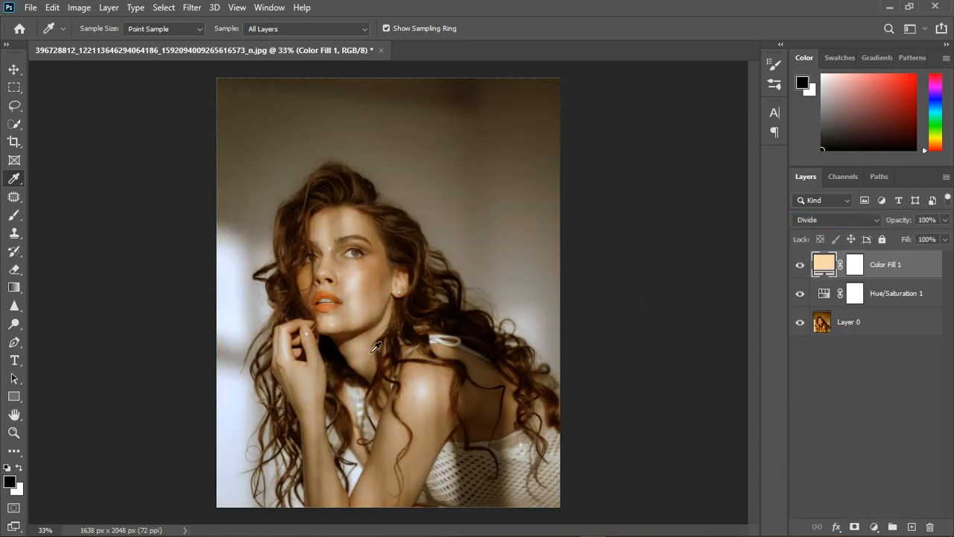
{"action": "scroll", "coordinate": [385, 351], "scroll_direction": "up", "scroll_amount": 2}
{"action": "scroll", "coordinate": [385, 351], "scroll_direction": "down", "scroll_amount": 3}
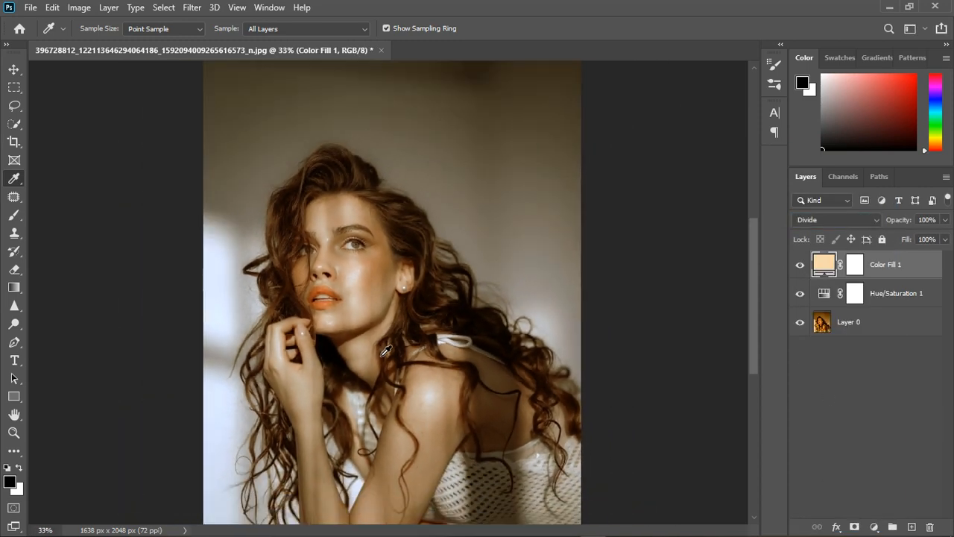
{"action": "left_click", "coordinate": [801, 267]}
{"action": "left_click", "coordinate": [802, 267]}
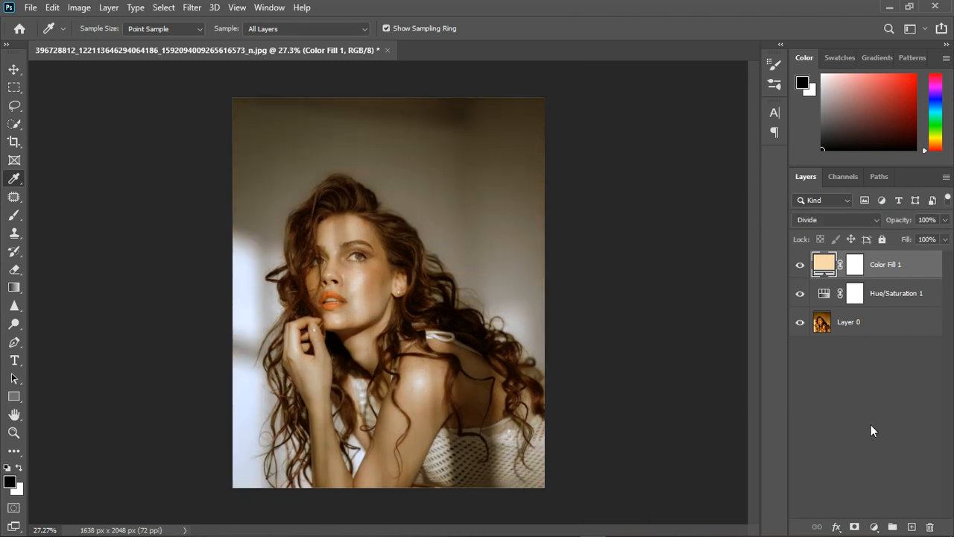
Add a second Hue/Saturation adjustment layer clipped to the color fill layer.
{"action": "left_click", "coordinate": [875, 527]}
{"action": "left_click", "coordinate": [869, 393]}
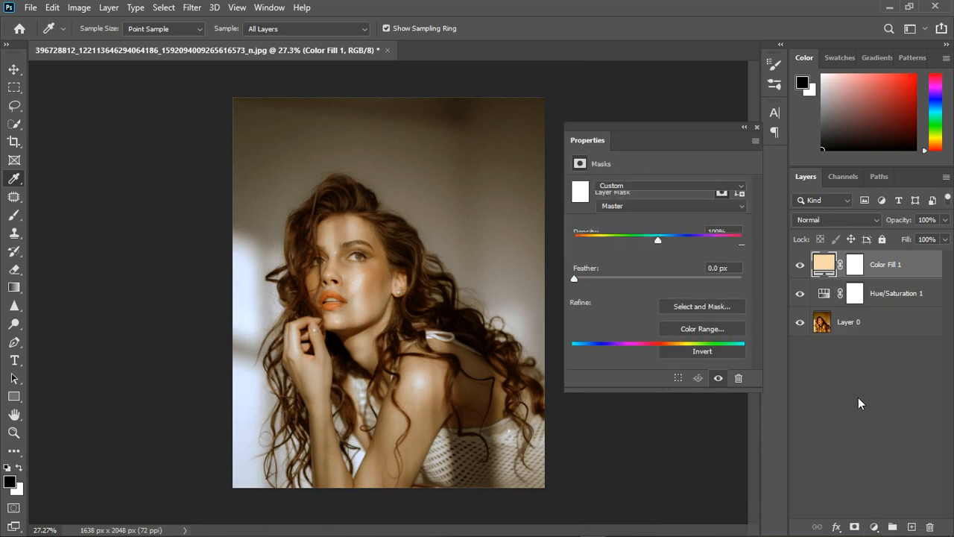
{"action": "left_click", "coordinate": [659, 380]}
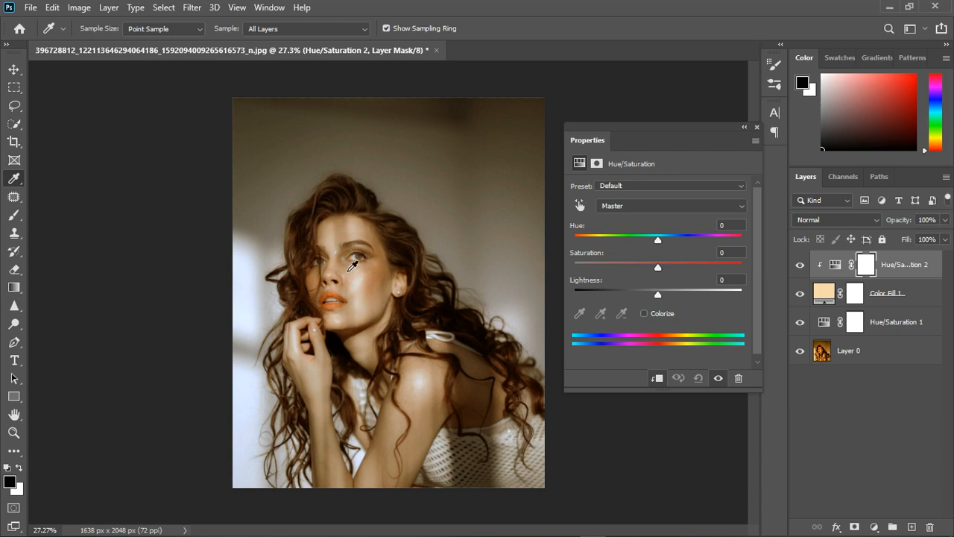
Lower the clipped adjustment's saturation past -20, raise its lightness slightly, and compare the photo with and without it.
{"action": "left_click_drag", "start_coordinate": [658, 269], "coordinate": [642, 272]}
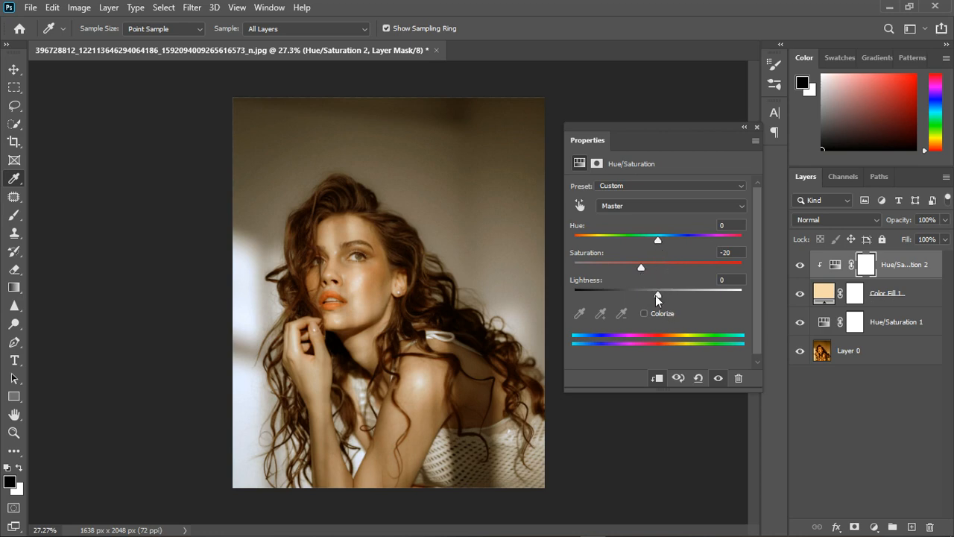
{"action": "mouse_move", "coordinate": [659, 297]}
{"action": "left_mouse_down"}
{"action": "mouse_move", "coordinate": [633, 296]}
{"action": "mouse_move", "coordinate": [673, 298]}
{"action": "mouse_move", "coordinate": [639, 298]}
{"action": "mouse_move", "coordinate": [664, 297]}
{"action": "left_mouse_up"}
{"action": "left_click_drag", "start_coordinate": [641, 267], "coordinate": [633, 267]}
{"action": "left_click", "coordinate": [757, 127]}
{"action": "left_click", "coordinate": [800, 266]}
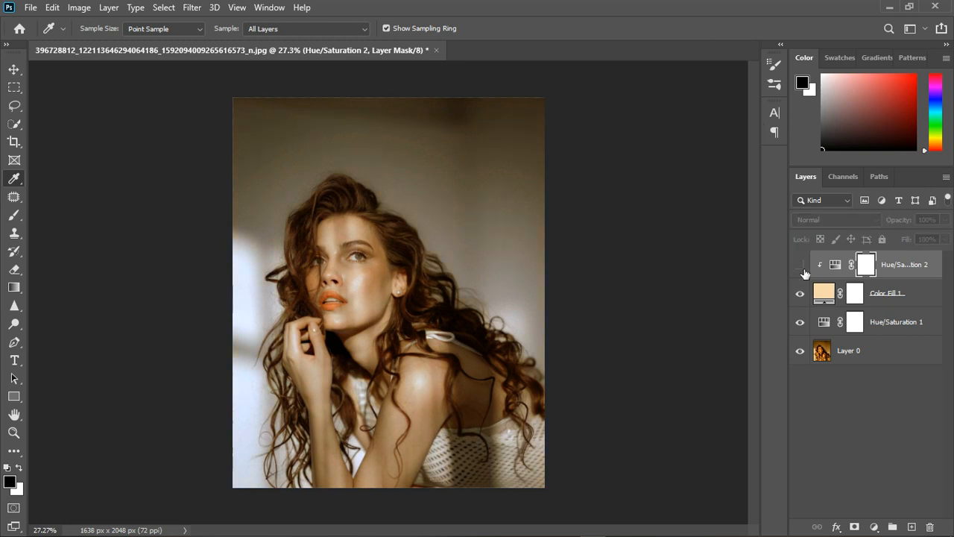
{"action": "left_click", "coordinate": [801, 267]}
{"action": "left_click", "coordinate": [802, 267]}
{"action": "left_click", "coordinate": [801, 267]}
Group the color fill layer with its clipped Hue/Saturation adjustment and hide the group to compare.
{"action": "left_click", "coordinate": [915, 302], "text": "shift"}
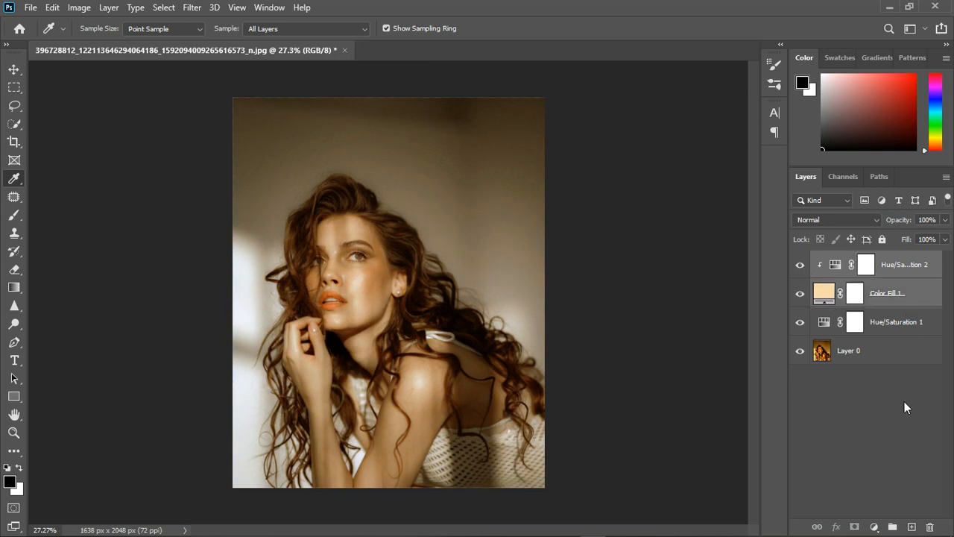
{"action": "left_click", "coordinate": [893, 526]}
{"action": "left_click", "coordinate": [802, 266]}
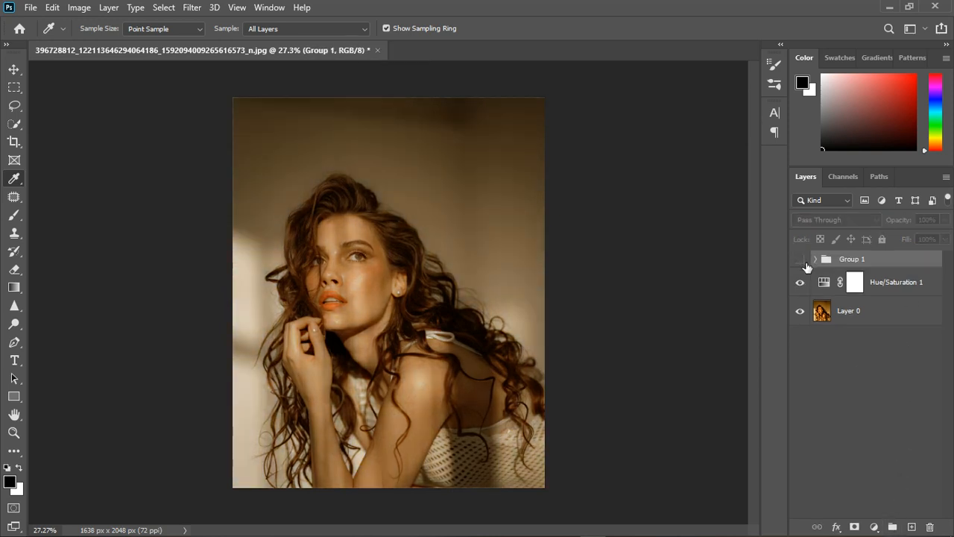
Show the hidden group again, compare the lower Hue/Saturation layer's effect, and group both together above the photo.
{"action": "left_click", "coordinate": [804, 266]}
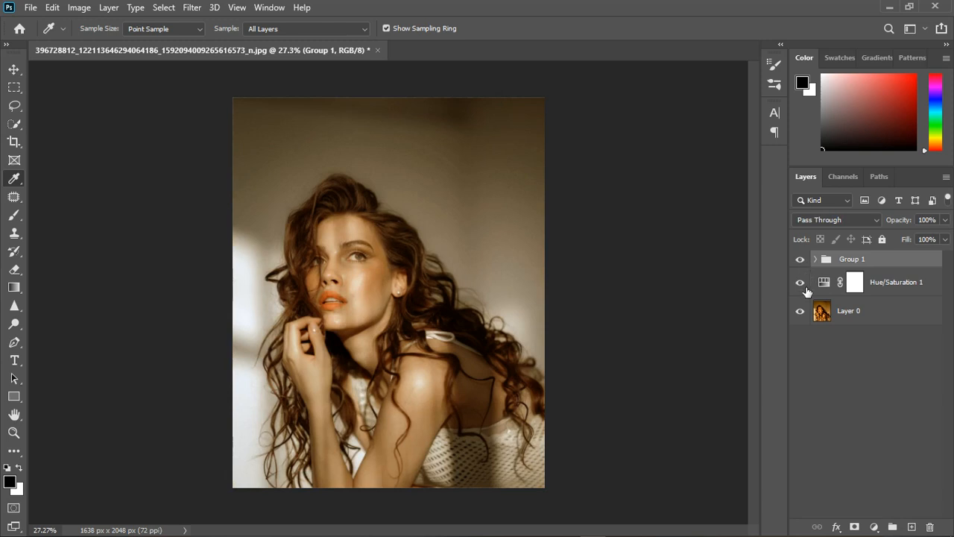
{"action": "left_click", "coordinate": [803, 284]}
{"action": "left_click", "coordinate": [802, 285]}
{"action": "left_click", "coordinate": [916, 292], "text": "shift"}
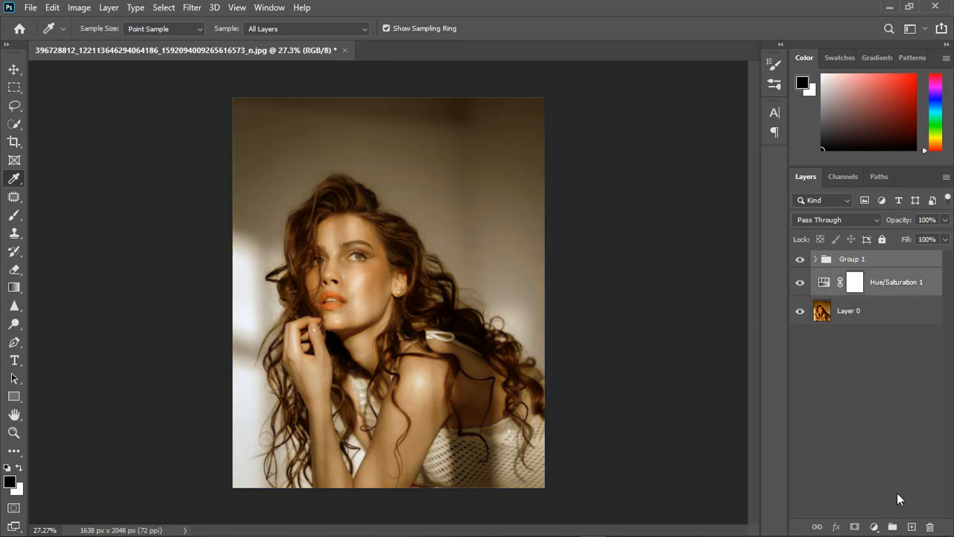
{"action": "key", "text": "ctrl+g"}
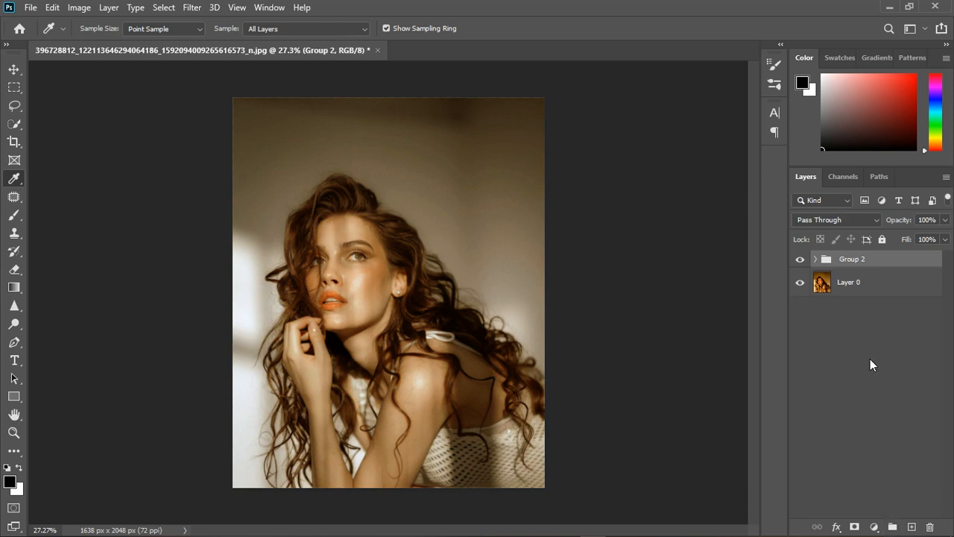
Stamp the visible layers into a new merged layer on top and compare it with the original photo.
{"action": "key", "text": "ctrl+shift+alt+e"}
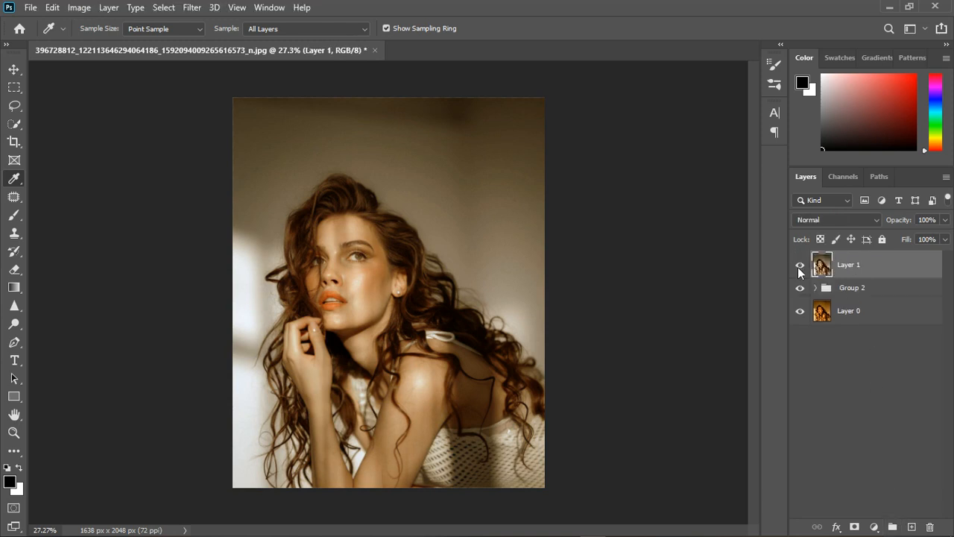
{"action": "left_click", "coordinate": [800, 288]}
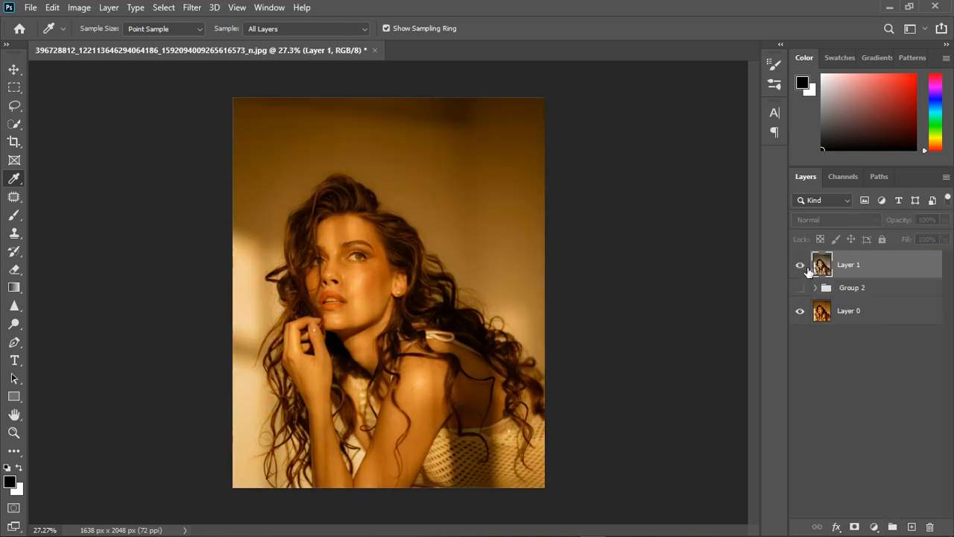
{"action": "left_click", "coordinate": [800, 266]}
{"action": "scroll", "coordinate": [426, 307], "scroll_direction": "up", "scroll_amount": 3}
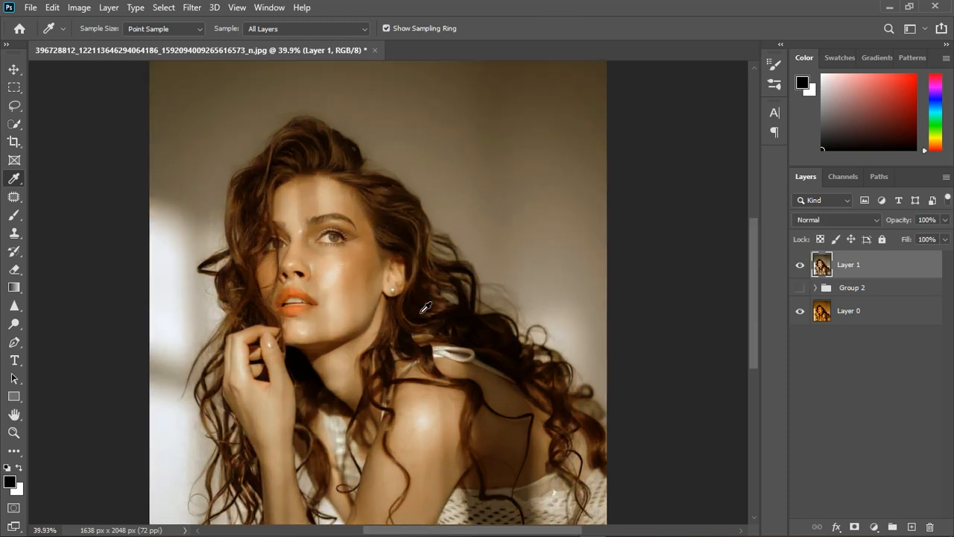
Start the Camera Raw Filter on the merged layer and set the white balance by sampling the white knit top.
{"action": "left_click", "coordinate": [193, 9]}
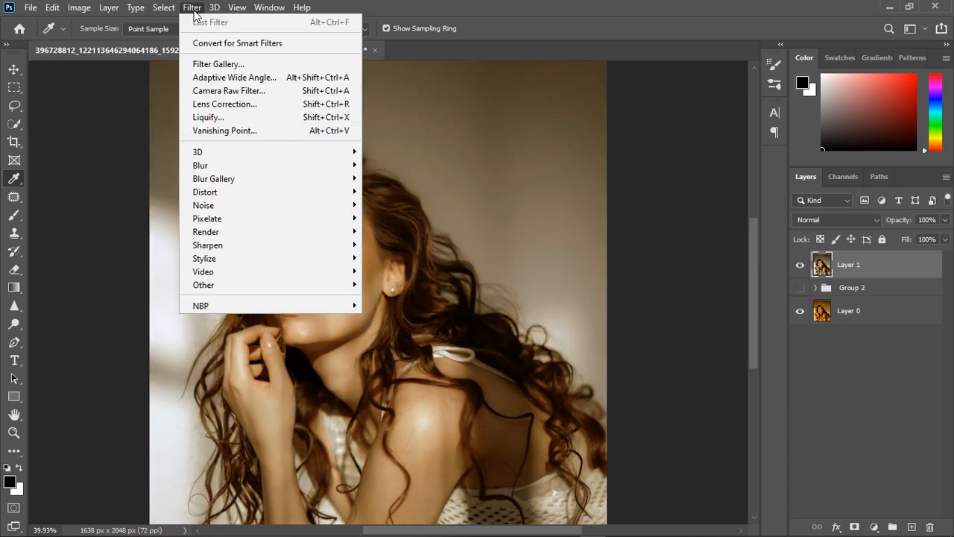
{"action": "left_click", "coordinate": [237, 91]}
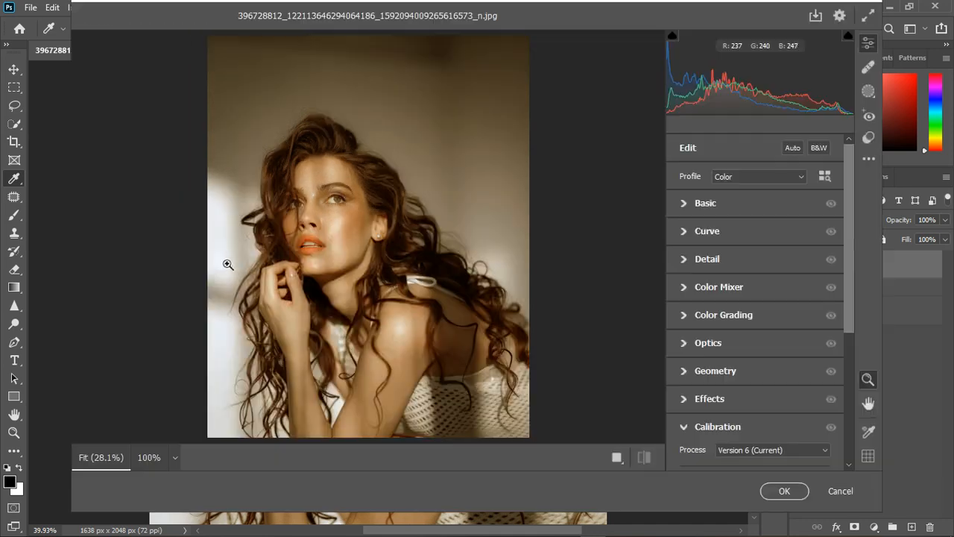
{"action": "left_click", "coordinate": [687, 211]}
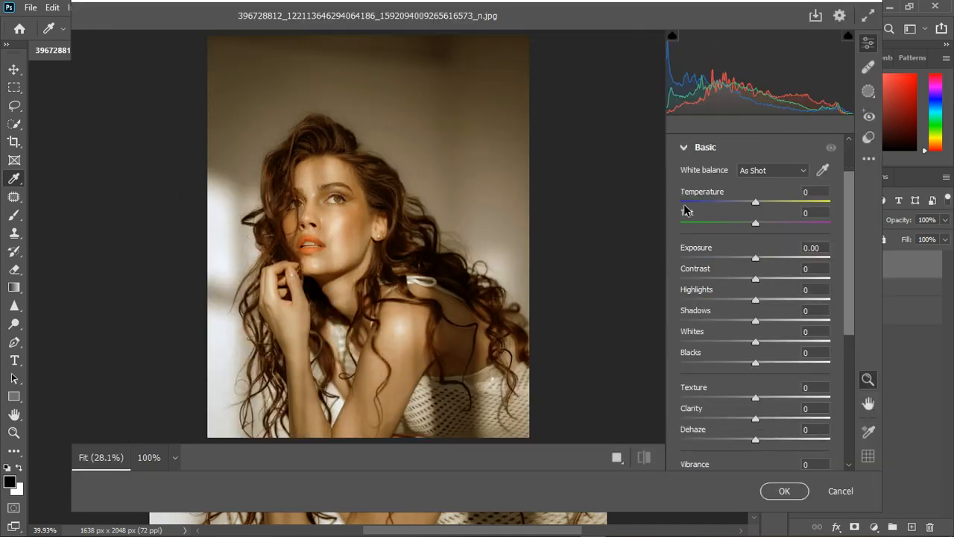
{"action": "left_click", "coordinate": [824, 171]}
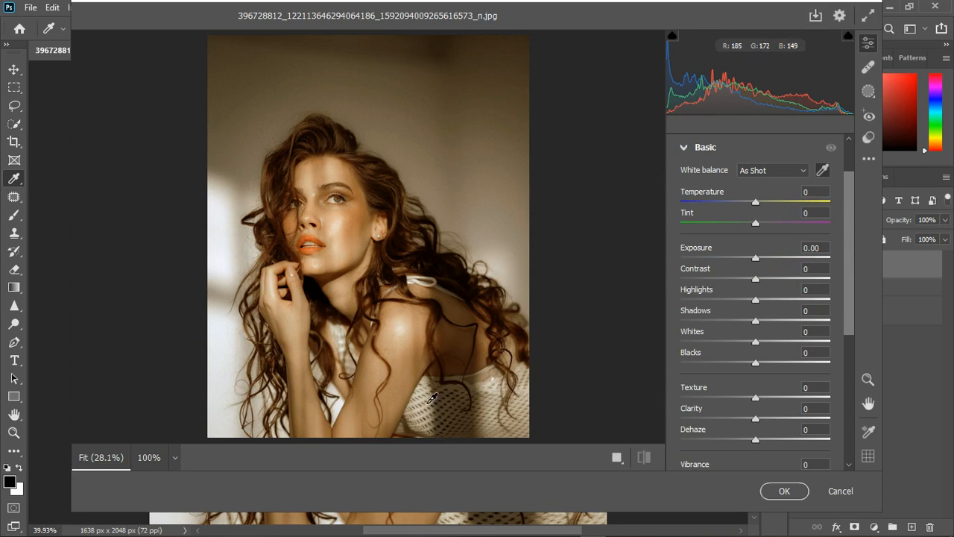
{"action": "left_click", "coordinate": [431, 401]}
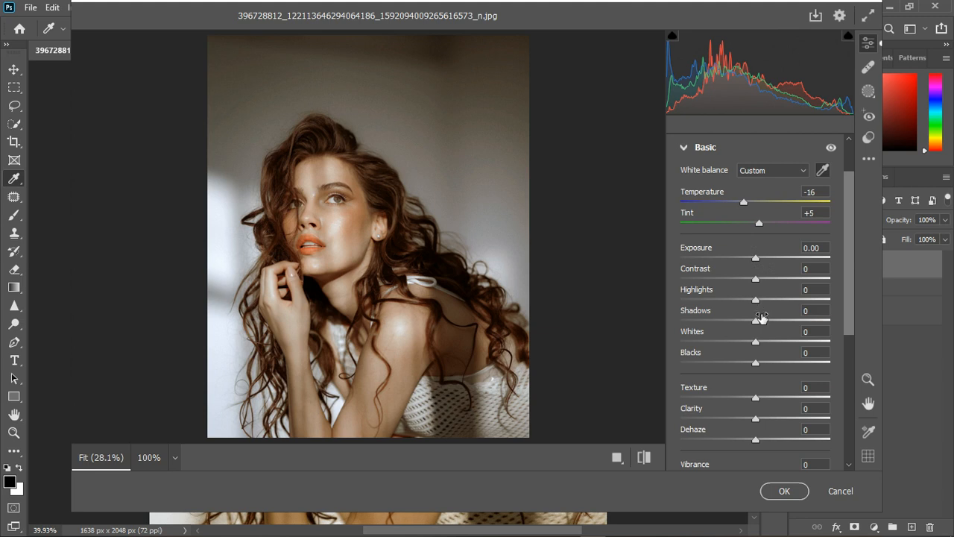
Fine-tune the bright tones, ending with Highlights at +13 and Whites at -18.
{"action": "mouse_move", "coordinate": [756, 342]}
{"action": "left_mouse_down"}
{"action": "mouse_move", "coordinate": [735, 342]}
{"action": "mouse_move", "coordinate": [775, 345]}
{"action": "mouse_move", "coordinate": [738, 345]}
{"action": "mouse_move", "coordinate": [748, 348]}
{"action": "left_mouse_up"}
{"action": "left_click_drag", "start_coordinate": [756, 301], "coordinate": [739, 314]}
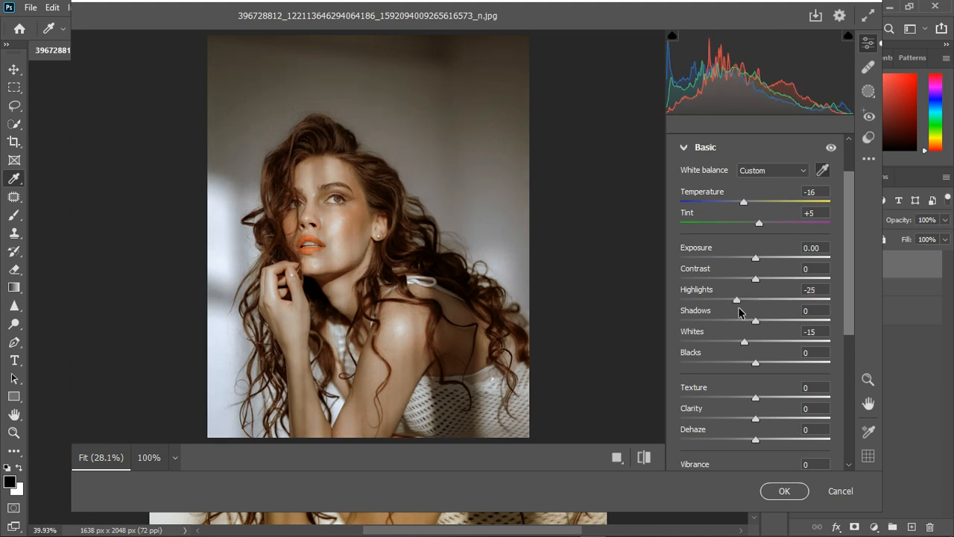
{"action": "left_click_drag", "start_coordinate": [744, 342], "coordinate": [765, 349]}
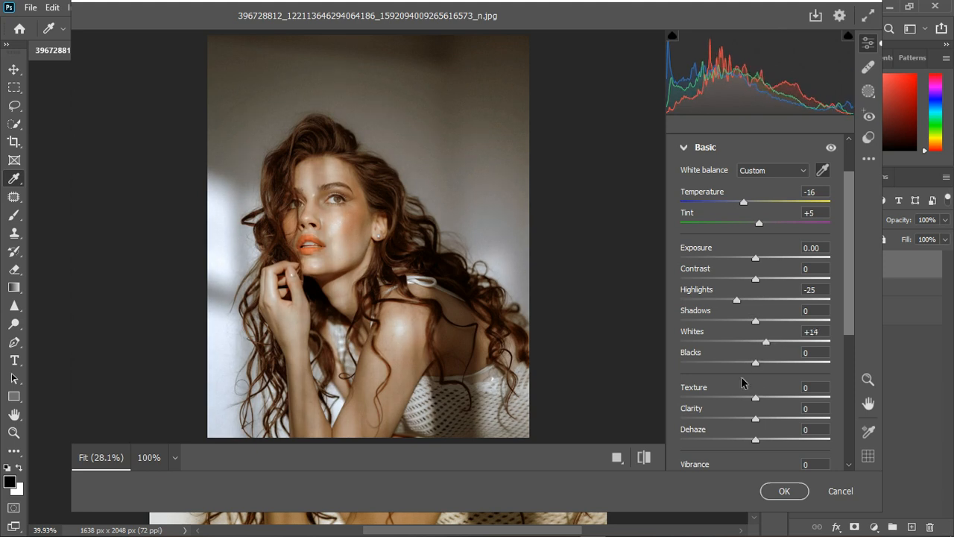
{"action": "left_click_drag", "start_coordinate": [767, 343], "coordinate": [745, 341]}
{"action": "left_click_drag", "start_coordinate": [737, 299], "coordinate": [765, 309]}
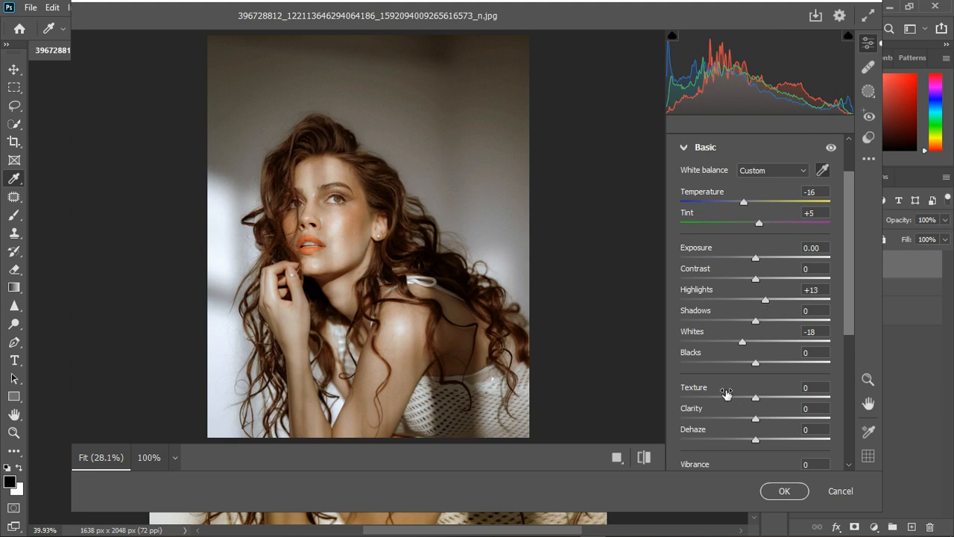
Set Blacks to -12 and Shadows to +3, and raise Texture slightly.
{"action": "mouse_move", "coordinate": [757, 363]}
{"action": "left_mouse_down"}
{"action": "mouse_move", "coordinate": [771, 364]}
{"action": "mouse_move", "coordinate": [748, 370]}
{"action": "left_mouse_up"}
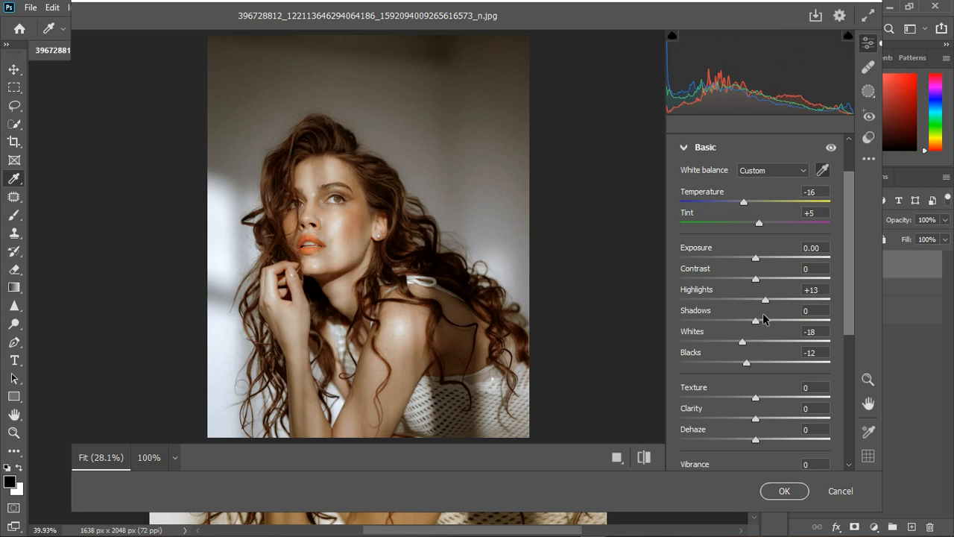
{"action": "mouse_move", "coordinate": [756, 320]}
{"action": "left_mouse_down"}
{"action": "mouse_move", "coordinate": [770, 325]}
{"action": "mouse_move", "coordinate": [753, 326]}
{"action": "mouse_move", "coordinate": [762, 324]}
{"action": "left_mouse_up"}
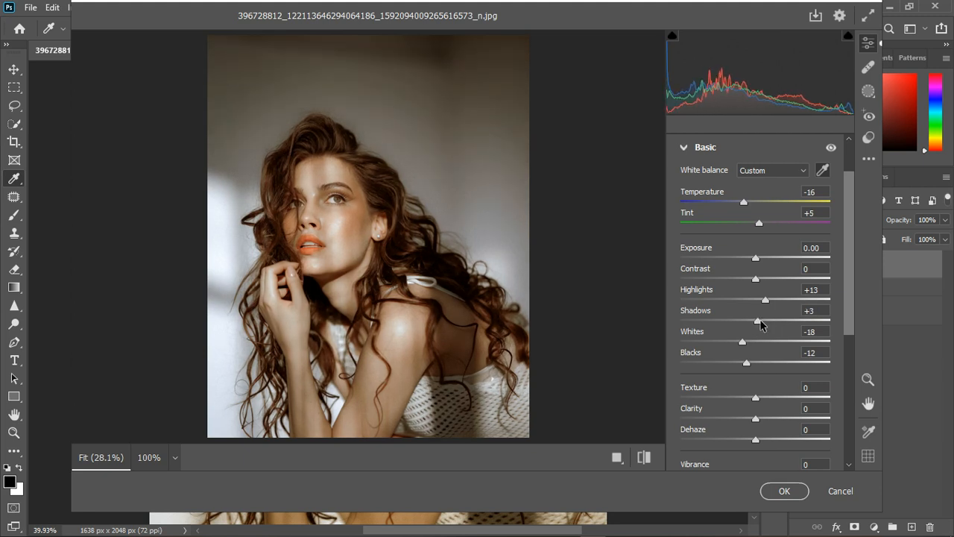
{"action": "left_click_drag", "start_coordinate": [757, 399], "coordinate": [761, 400]}
{"action": "left_click", "coordinate": [685, 148]}
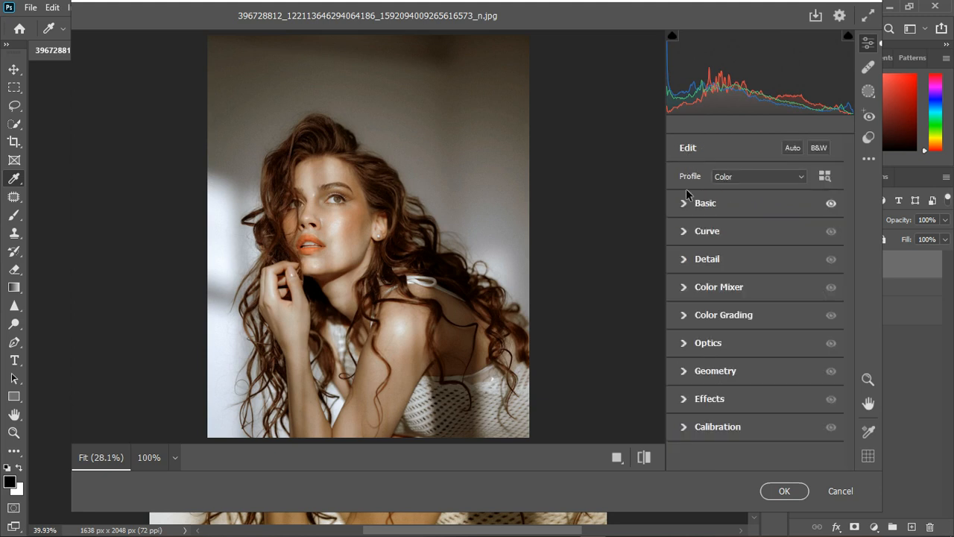
Adjust the parametric curve with Highlights at +3 and Darks at -8.
{"action": "left_click", "coordinate": [685, 237]}
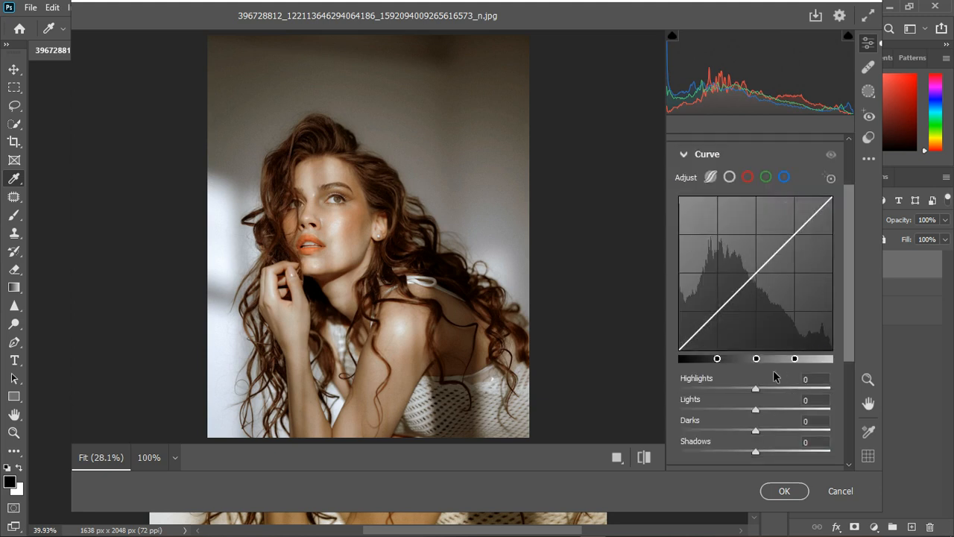
{"action": "left_click_drag", "start_coordinate": [756, 389], "coordinate": [759, 389]}
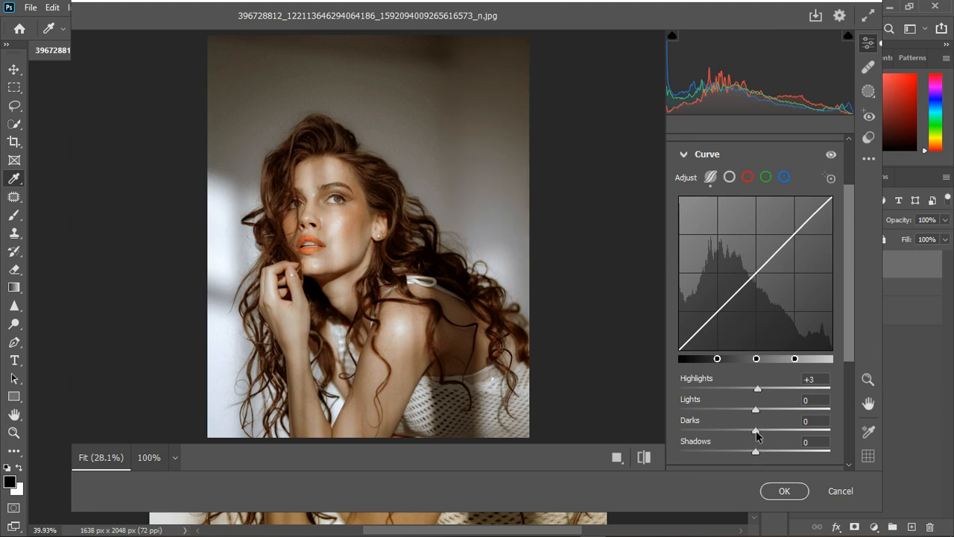
{"action": "left_click_drag", "start_coordinate": [755, 431], "coordinate": [749, 431]}
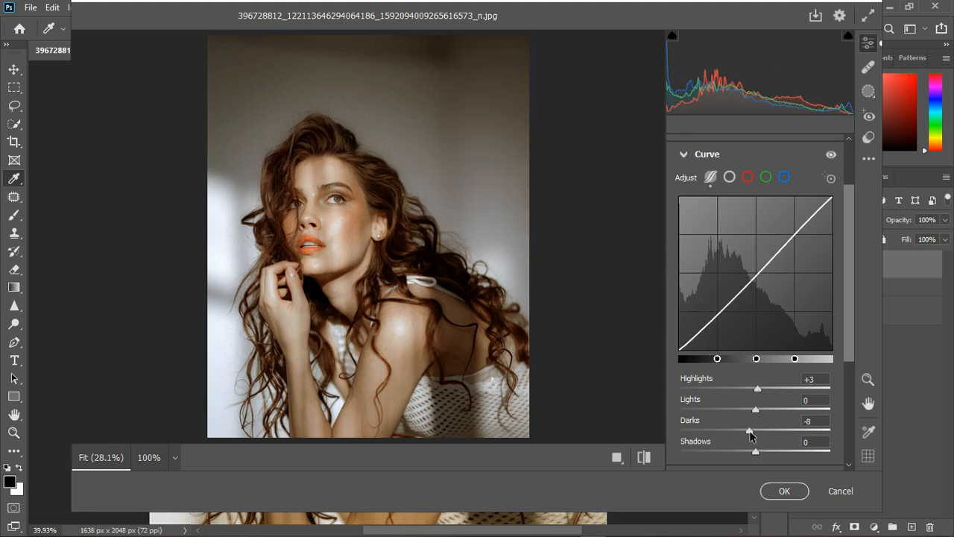
{"action": "left_click", "coordinate": [684, 156]}
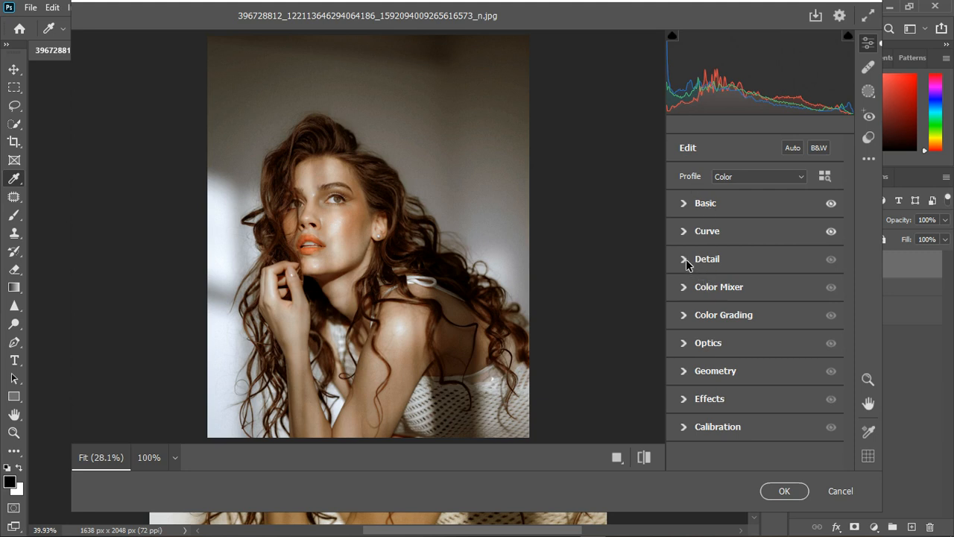
Adjust the Color Mixer hues: set Yellows to -32, fine-tune Oranges, and shift Reds slightly negative.
{"action": "left_click", "coordinate": [683, 290]}
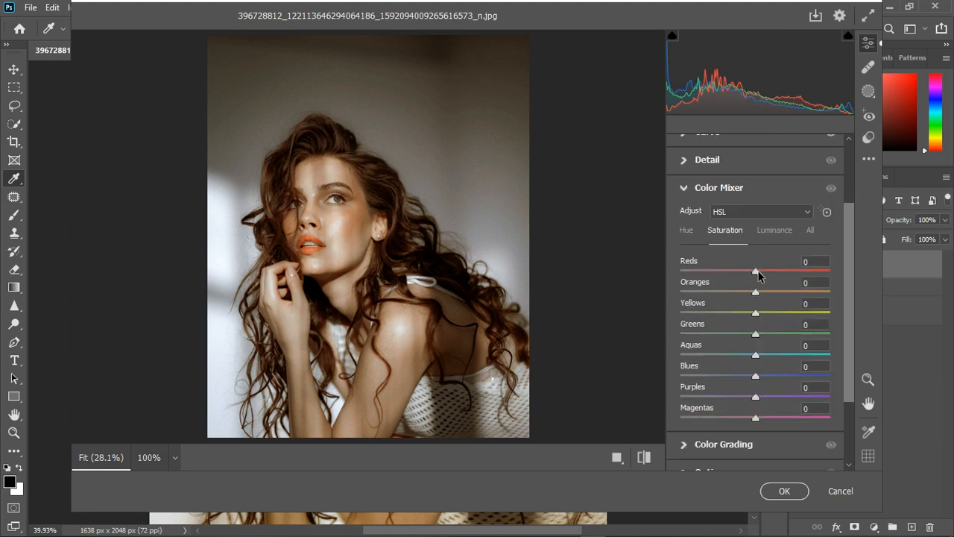
{"action": "left_click", "coordinate": [690, 231]}
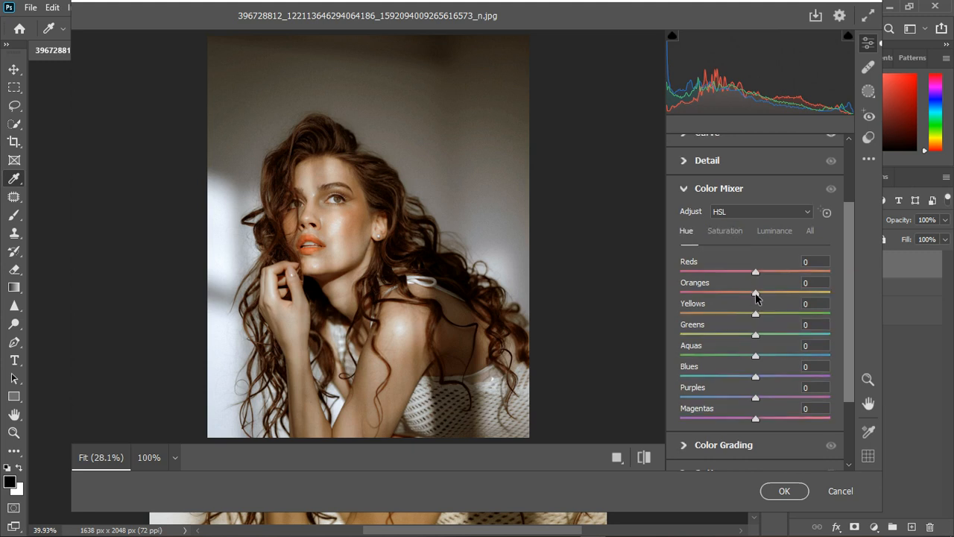
{"action": "left_click_drag", "start_coordinate": [755, 296], "coordinate": [783, 296]}
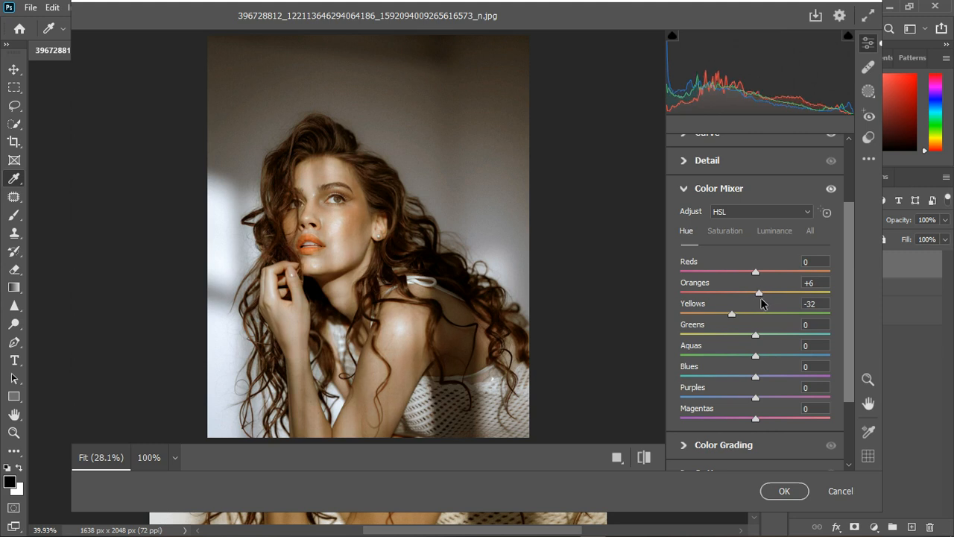
{"action": "left_click_drag", "start_coordinate": [763, 296], "coordinate": [755, 298]}
{"action": "left_click_drag", "start_coordinate": [755, 272], "coordinate": [744, 275]}
Raise the Color Mixer saturation of Reds to +15 and boost Oranges and Yellows more strongly.
{"action": "left_click", "coordinate": [729, 233]}
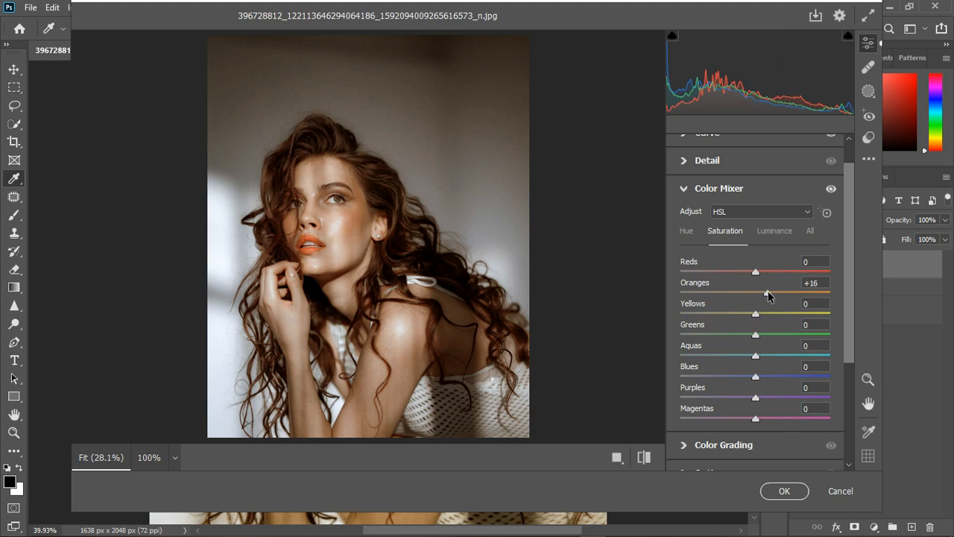
{"action": "left_click_drag", "start_coordinate": [768, 292], "coordinate": [776, 291]}
{"action": "mouse_move", "coordinate": [787, 291]}
{"action": "left_mouse_down"}
{"action": "mouse_move", "coordinate": [773, 314]}
{"action": "mouse_move", "coordinate": [769, 273]}
{"action": "mouse_move", "coordinate": [783, 293]}
{"action": "left_mouse_up"}
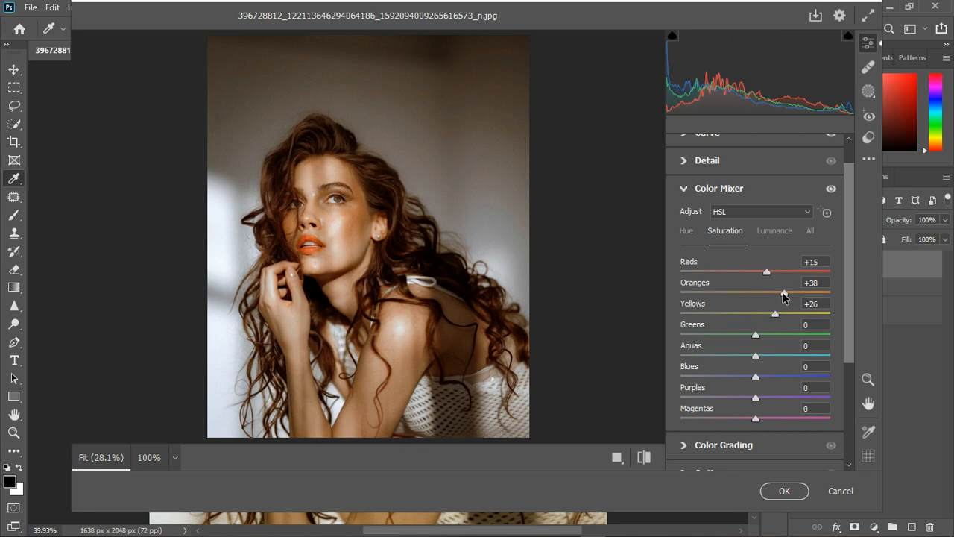
{"action": "left_click_drag", "start_coordinate": [784, 296], "coordinate": [779, 299]}
{"action": "left_click_drag", "start_coordinate": [777, 314], "coordinate": [780, 314]}
{"action": "left_click", "coordinate": [685, 189]}
Try Calibration hues of Red Primary -12, Green Primary -6 and Blue Primary +6, and compare the photo with and without them.
{"action": "left_click", "coordinate": [684, 427]}
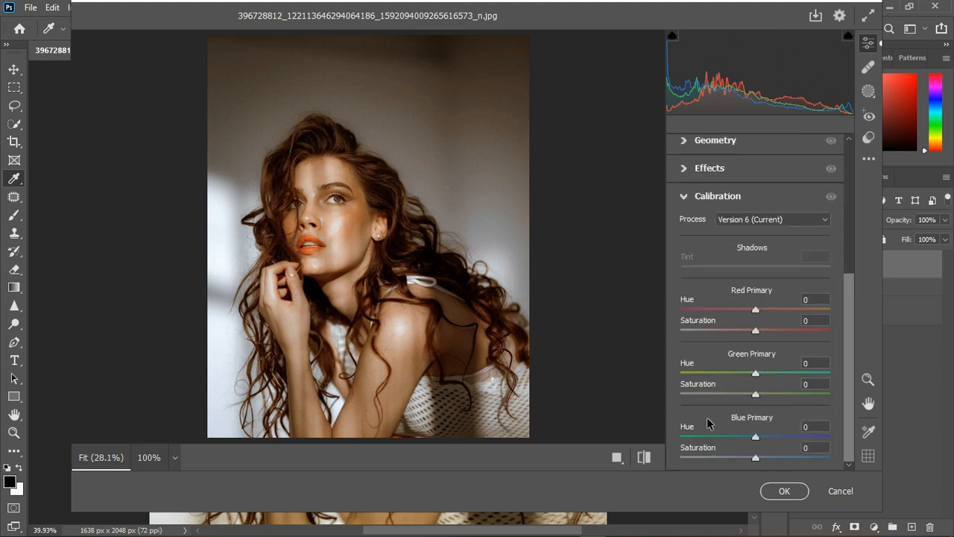
{"action": "mouse_move", "coordinate": [756, 311]}
{"action": "left_mouse_down"}
{"action": "mouse_move", "coordinate": [764, 313]}
{"action": "mouse_move", "coordinate": [748, 316]}
{"action": "left_mouse_up"}
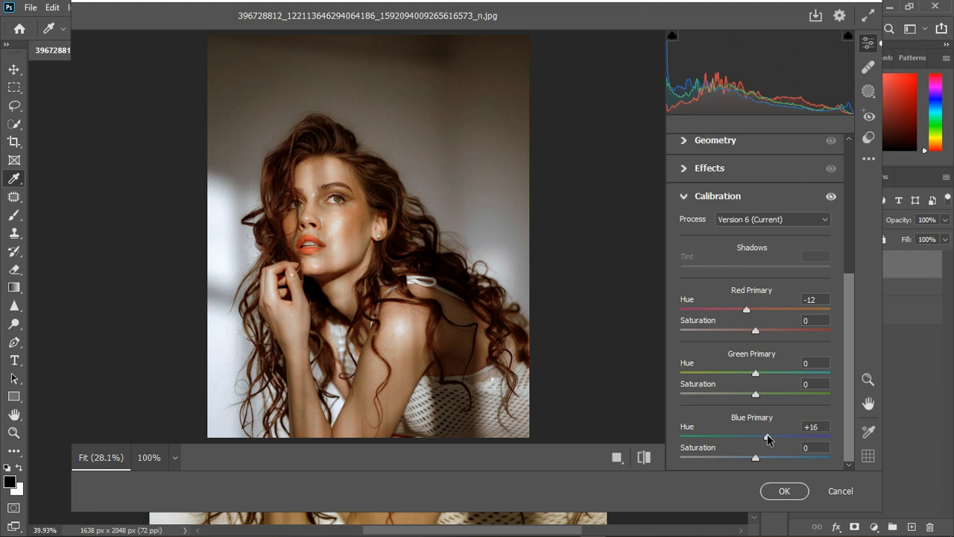
{"action": "mouse_move", "coordinate": [768, 436]}
{"action": "left_mouse_down"}
{"action": "mouse_move", "coordinate": [746, 437]}
{"action": "mouse_move", "coordinate": [772, 438]}
{"action": "mouse_move", "coordinate": [760, 434]}
{"action": "left_mouse_up"}
{"action": "mouse_move", "coordinate": [756, 374]}
{"action": "left_mouse_down"}
{"action": "mouse_move", "coordinate": [742, 377]}
{"action": "mouse_move", "coordinate": [777, 375]}
{"action": "mouse_move", "coordinate": [752, 385]}
{"action": "left_mouse_up"}
{"action": "left_click", "coordinate": [831, 196]}
{"action": "left_click", "coordinate": [832, 196]}
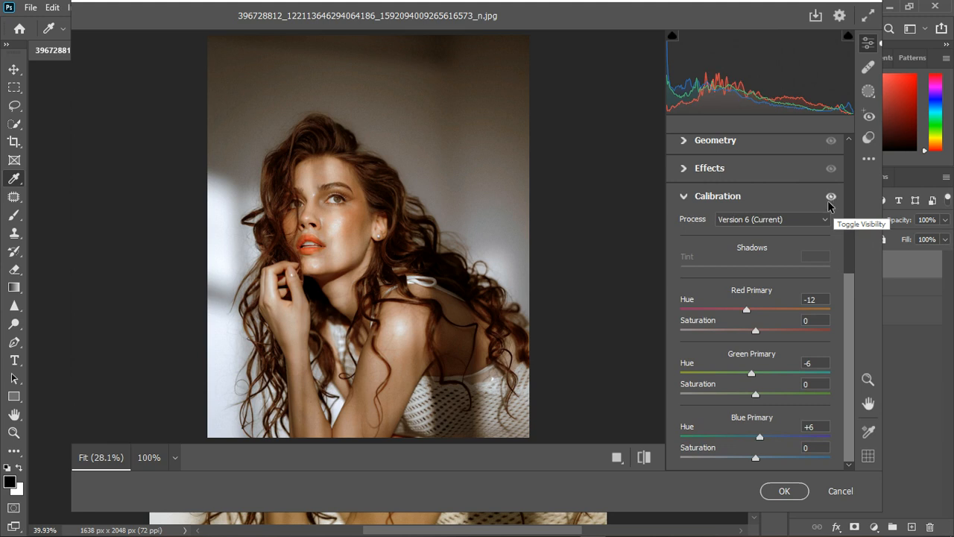
Reset the Calibration hues of the blue, green and red primaries to their defaults.
{"action": "double_click", "coordinate": [761, 439]}
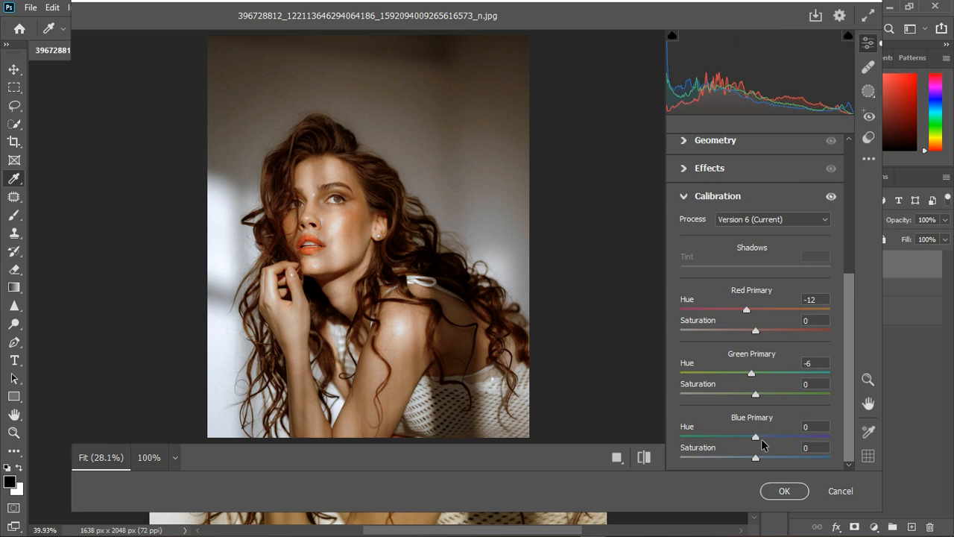
{"action": "double_click", "coordinate": [753, 369]}
{"action": "double_click", "coordinate": [749, 308]}
Apply the Camera Raw adjustments and compare the photo with and without the filtered layer.
{"action": "left_click", "coordinate": [779, 489]}
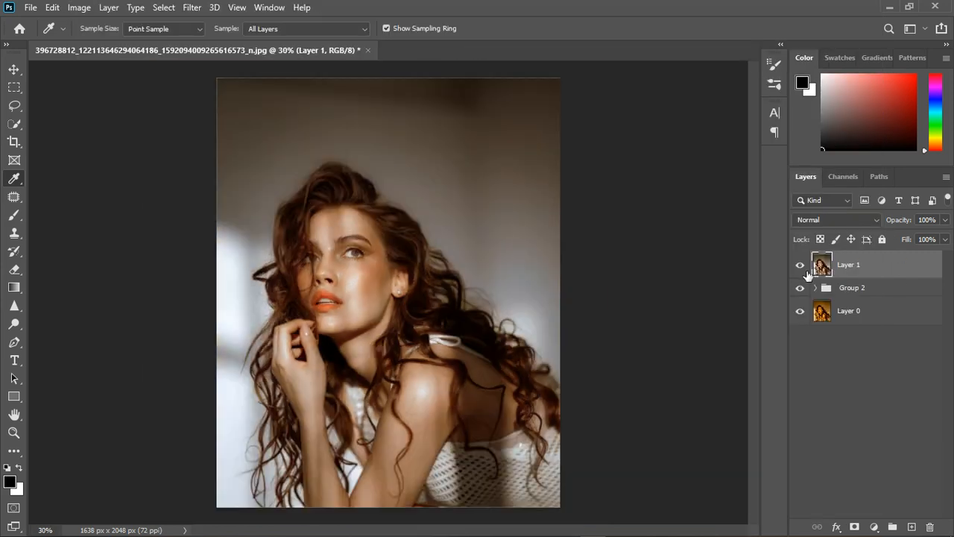
{"action": "left_click", "coordinate": [802, 266]}
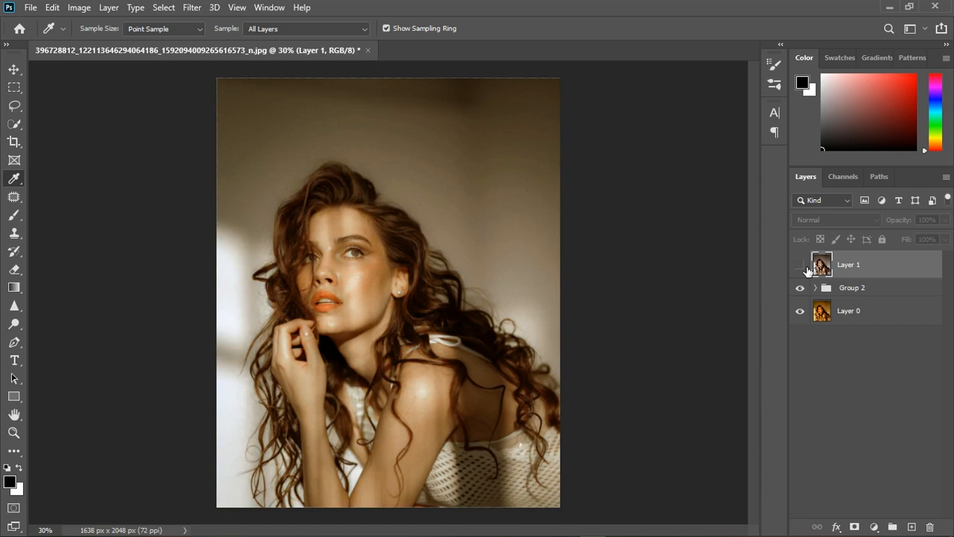
{"action": "left_click", "coordinate": [806, 267]}
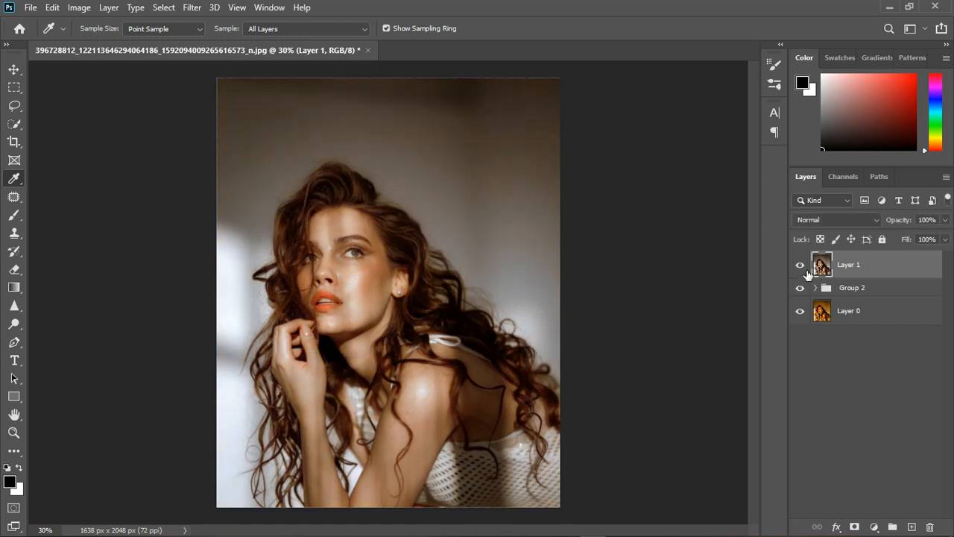
Add a Vibrance adjustment layer on top, raise its vibrance strongly, and compare the photo with and without it.
{"action": "left_click", "coordinate": [874, 527]}
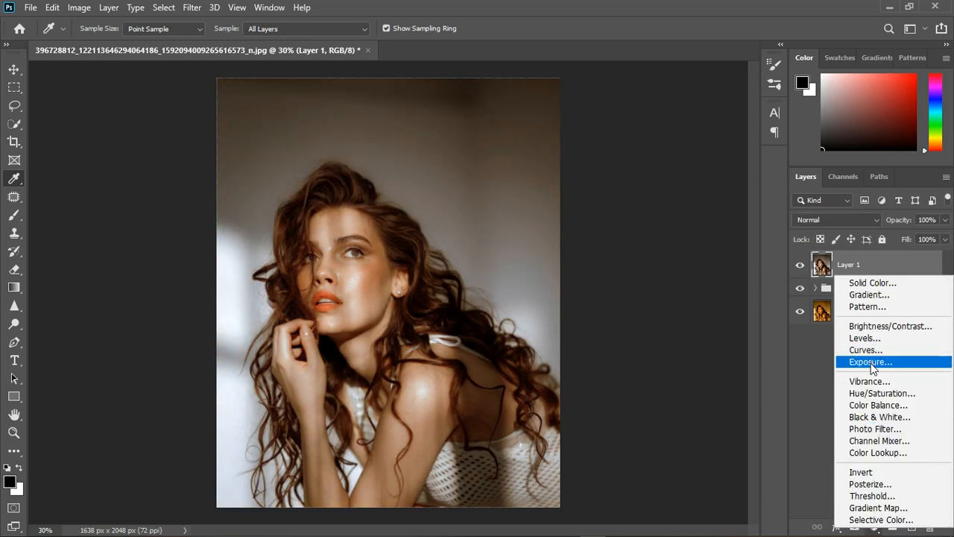
{"action": "left_click", "coordinate": [870, 381]}
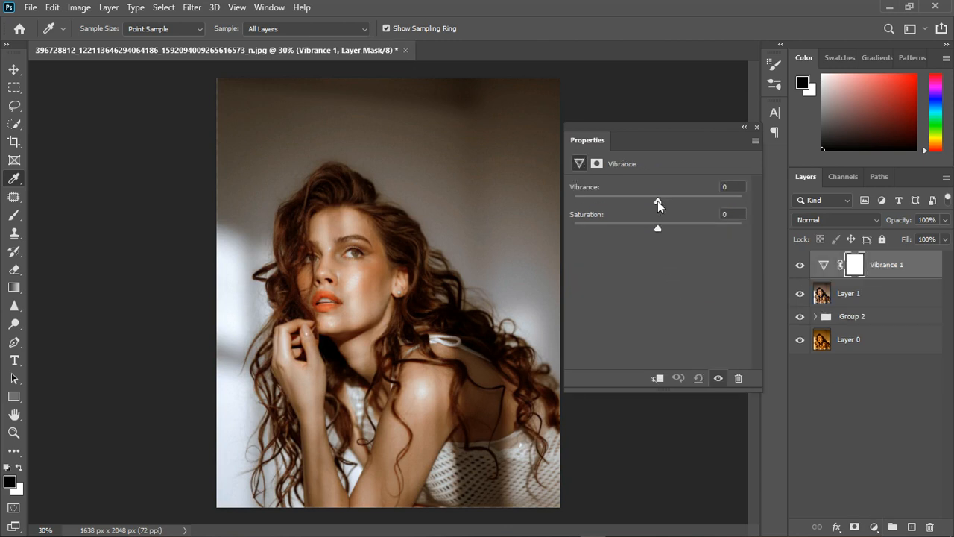
{"action": "left_click_drag", "start_coordinate": [657, 198], "coordinate": [697, 199]}
{"action": "left_click_drag", "start_coordinate": [707, 199], "coordinate": [704, 199]}
{"action": "scroll", "coordinate": [450, 264], "scroll_direction": "down", "scroll_amount": 2}
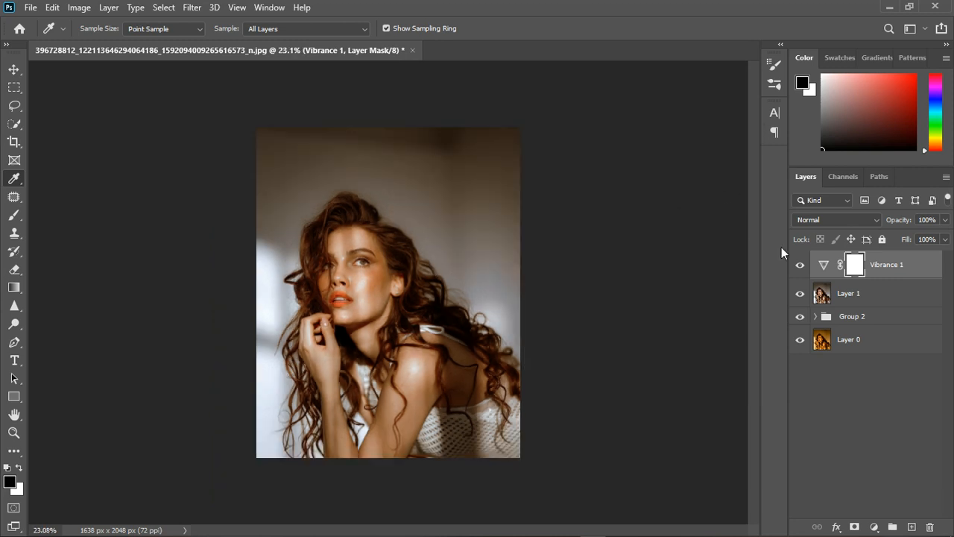
{"action": "left_click", "coordinate": [801, 266]}
{"action": "left_click", "coordinate": [801, 265]}
Stamp the visible result into a new top layer, hide the layers between it and the original, and compare before and after.
{"action": "left_click", "coordinate": [801, 293]}
{"action": "left_click", "coordinate": [801, 321]}
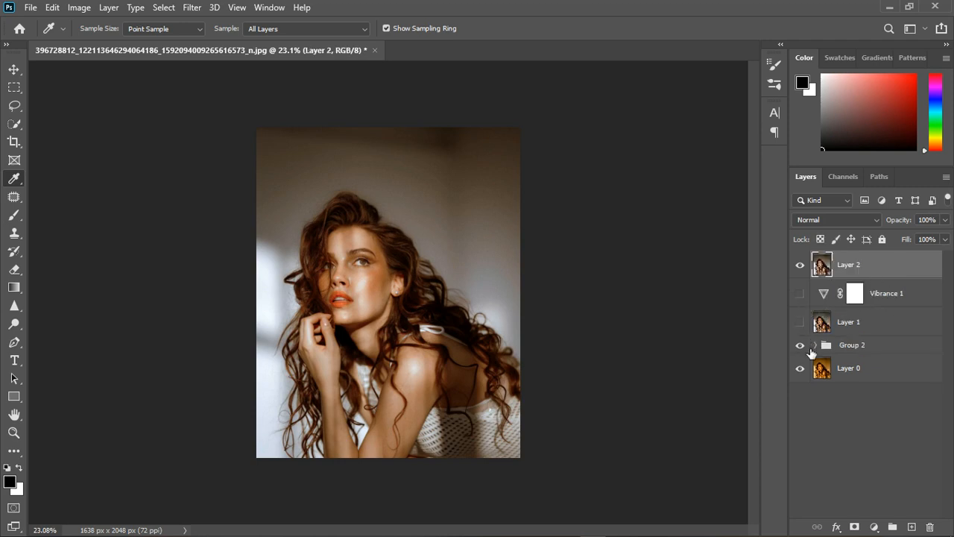
{"action": "left_click", "coordinate": [800, 346]}
{"action": "left_click", "coordinate": [803, 271]}
{"action": "left_click", "coordinate": [802, 271]}
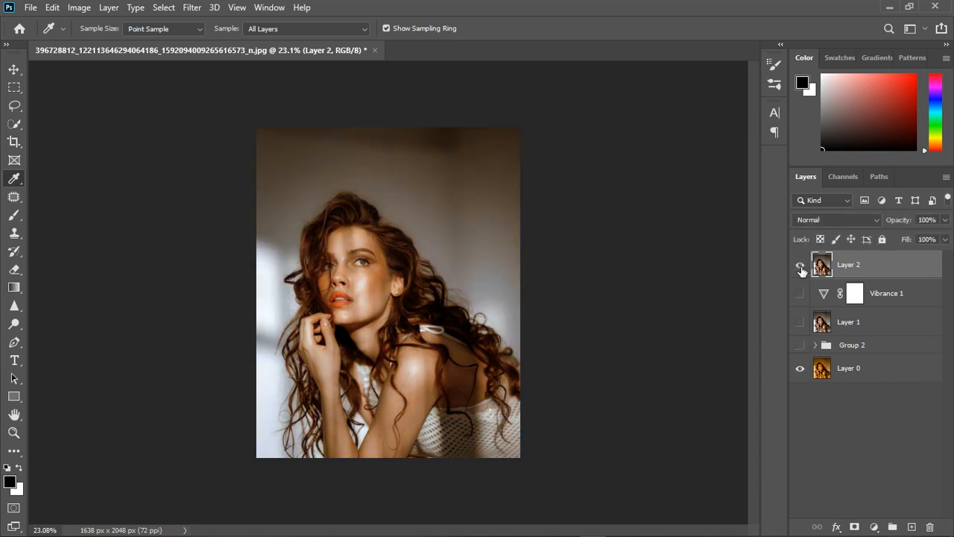